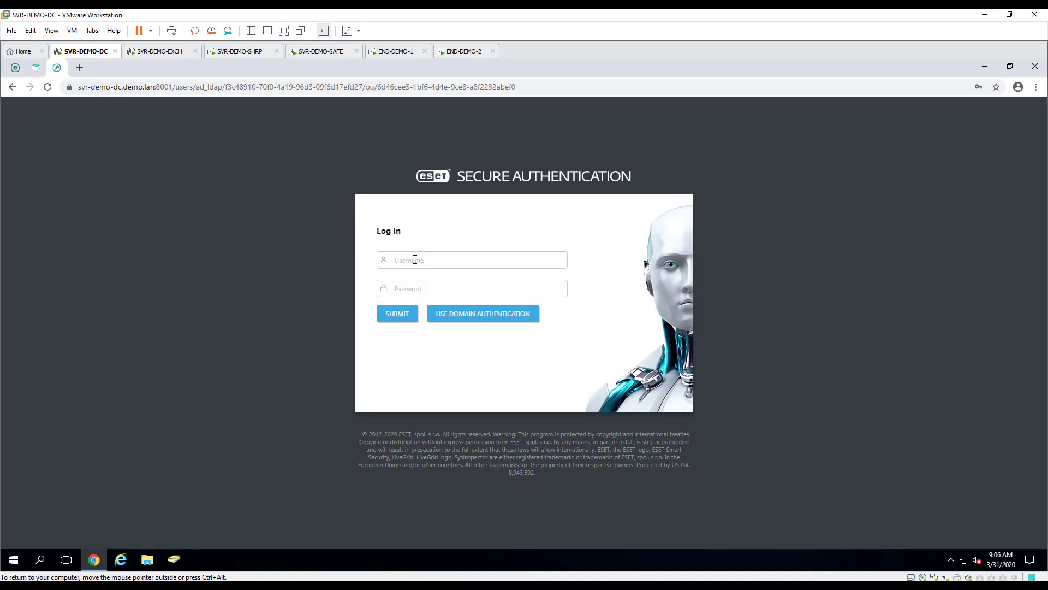
Log in to the web console as Administrator with the admin password
{"action": "left_click", "coordinate": [415, 259]}
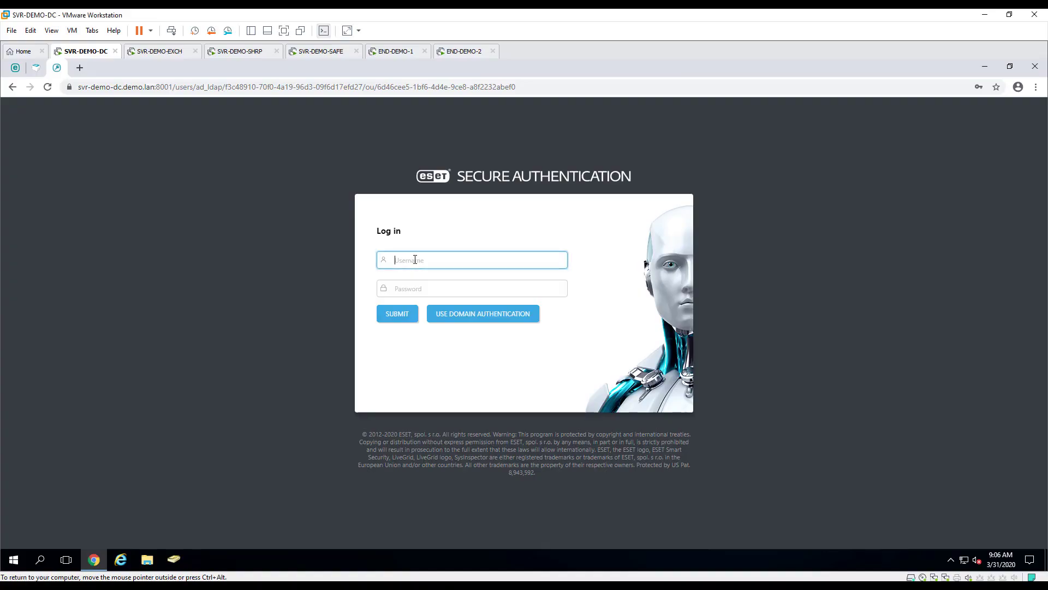
{"action": "type", "text": "Administrator"}
{"action": "key", "text": "Tab"}
{"action": "type", "text": "•••••"}
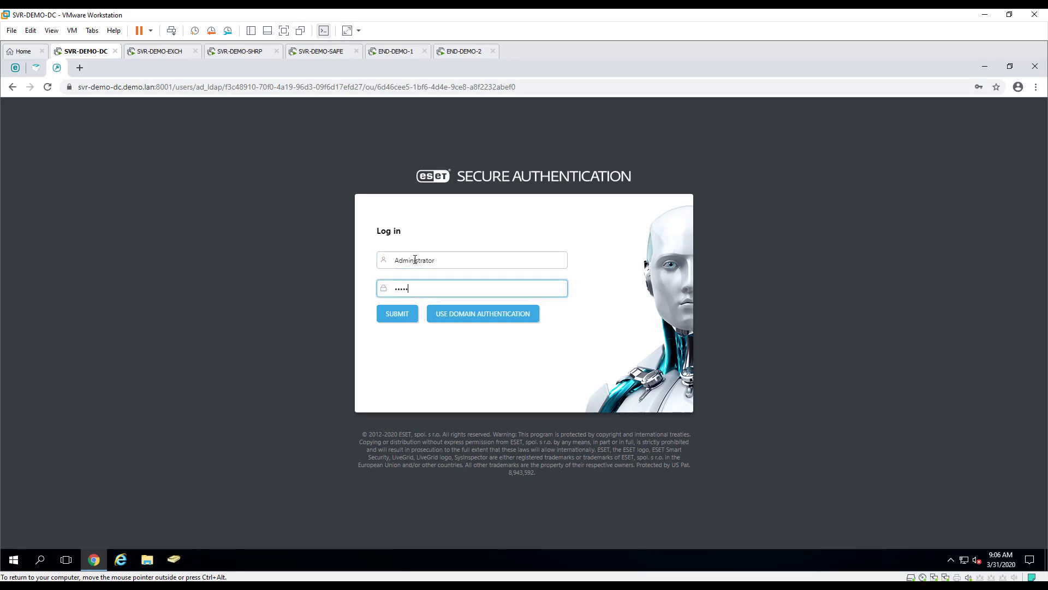
{"action": "left_click", "coordinate": [397, 314]}
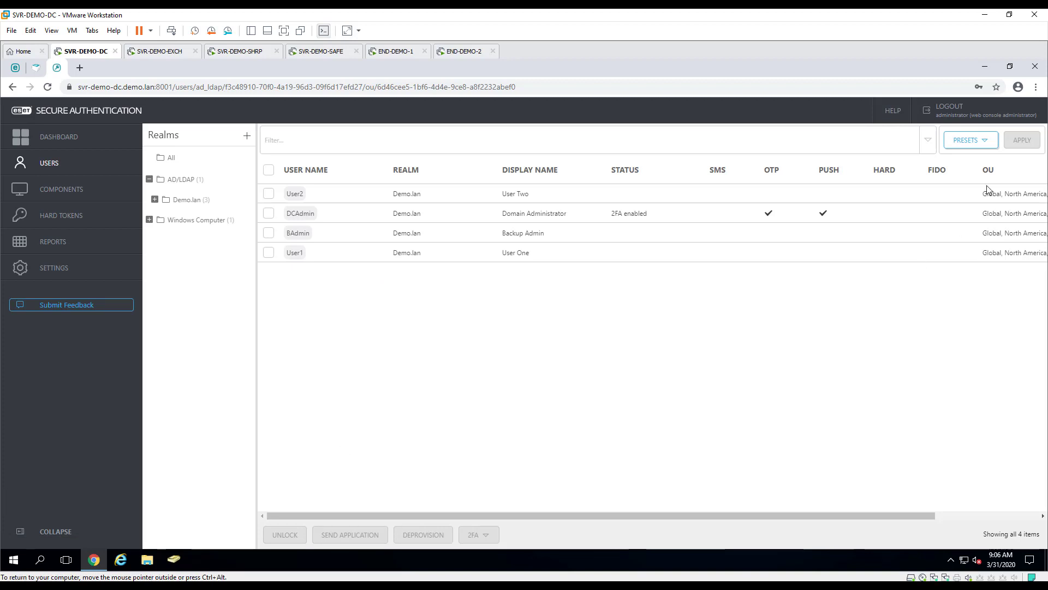
Log out and sign back in as DCAdmin via domain authentication, then highlight its 2FA-enabled status
{"action": "left_click", "coordinate": [984, 112]}
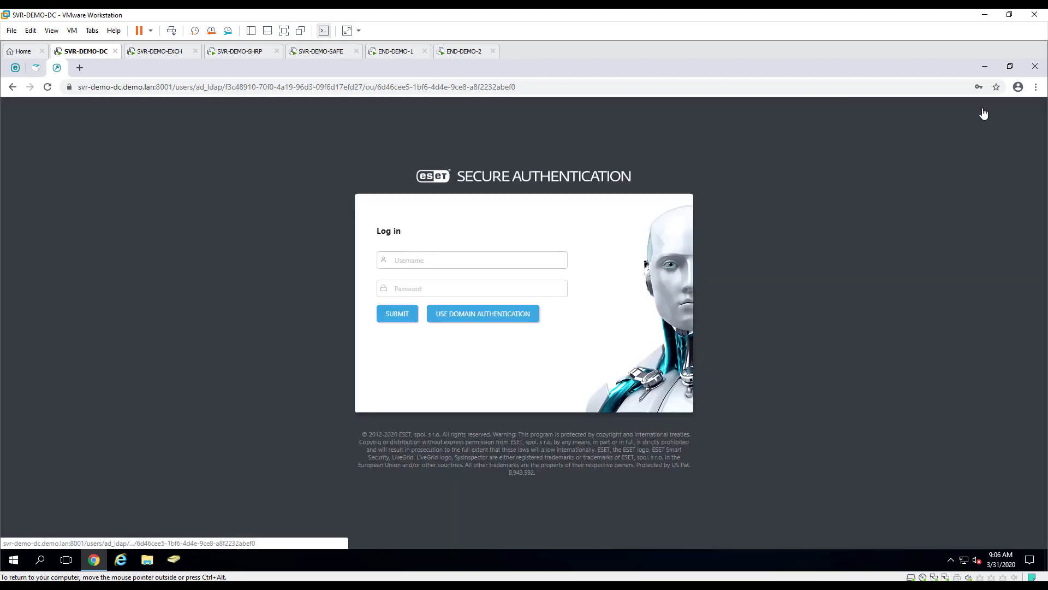
{"action": "left_click", "coordinate": [498, 321]}
{"action": "type", "text": "DCAdmin"}
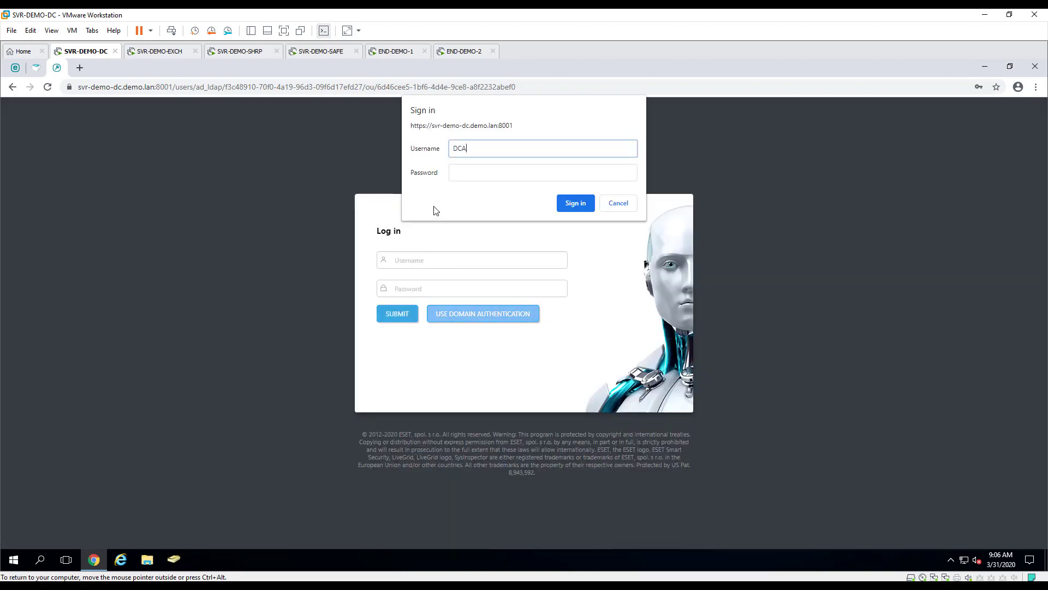
{"action": "key", "text": "Tab"}
{"action": "type", "text": "*******"}
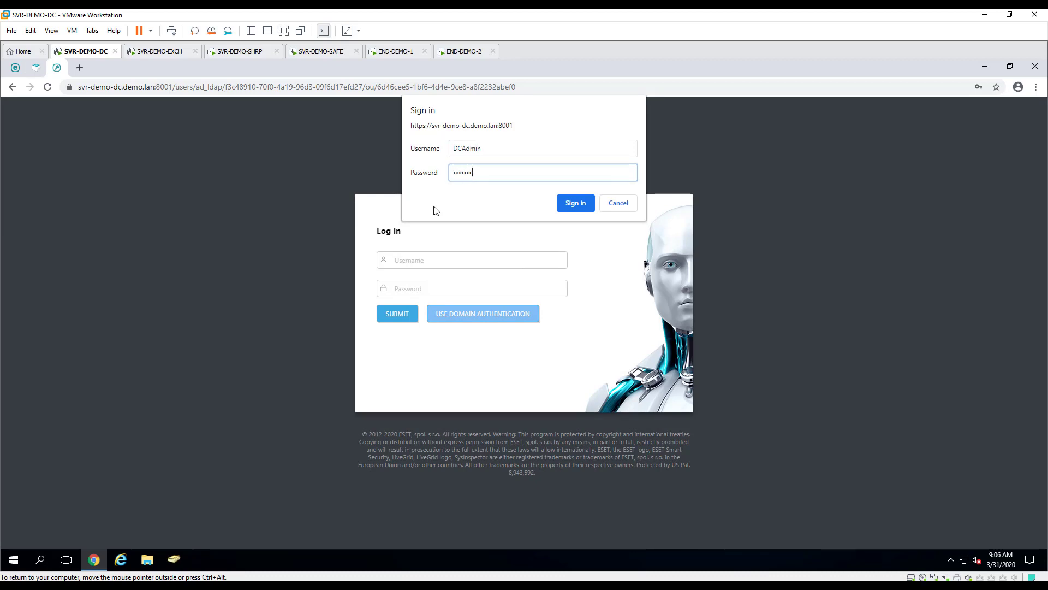
{"action": "type", "text": "**"}
{"action": "key", "text": "Return"}
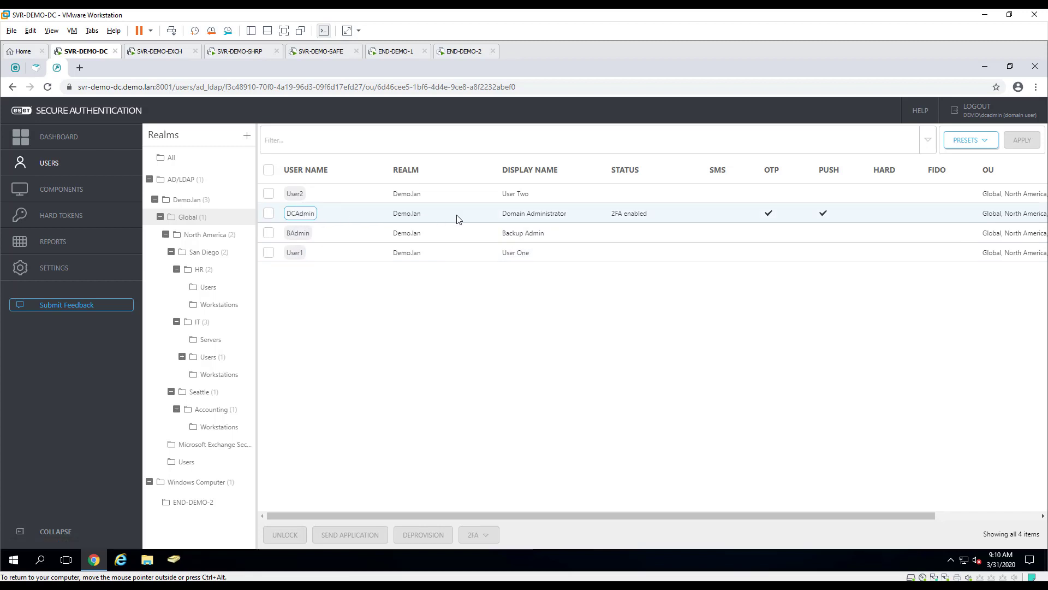
{"action": "left_click_drag", "start_coordinate": [611, 214], "coordinate": [652, 217]}
{"action": "left_click", "coordinate": [770, 216]}
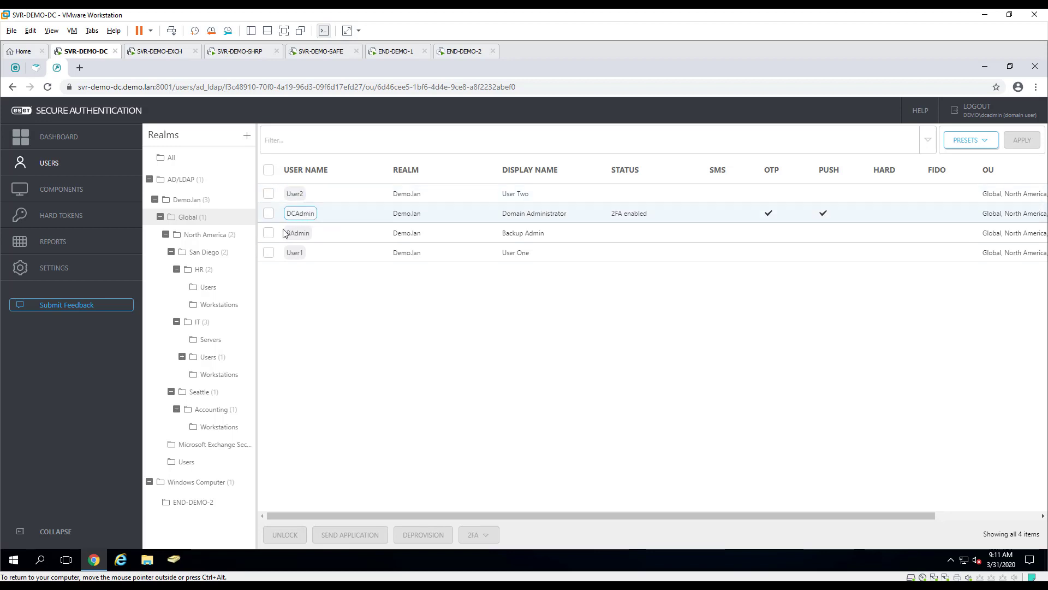
Give Backup Admin a mobile number, enable Mobile Application OTP and Push, and save
{"action": "left_click", "coordinate": [298, 233]}
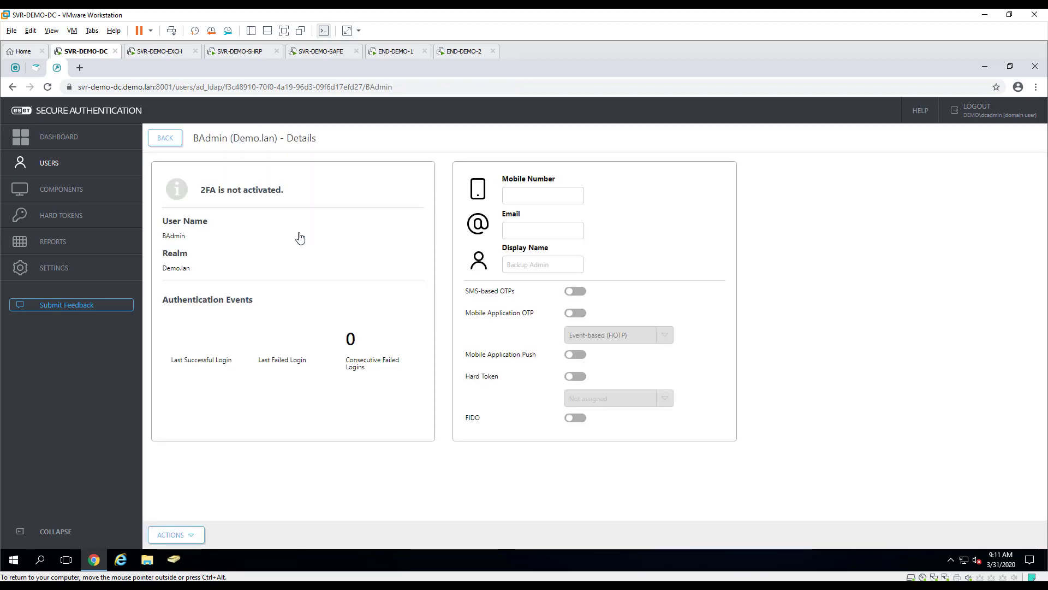
{"action": "left_click", "coordinate": [503, 200]}
{"action": "type", "text": "1"}
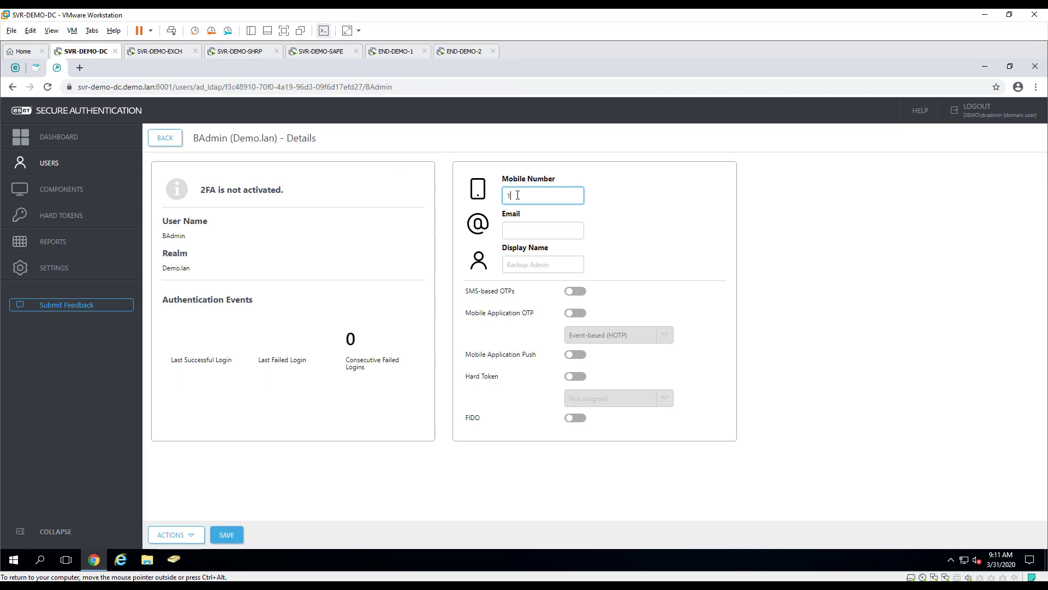
{"action": "type", "text": "55555555"}
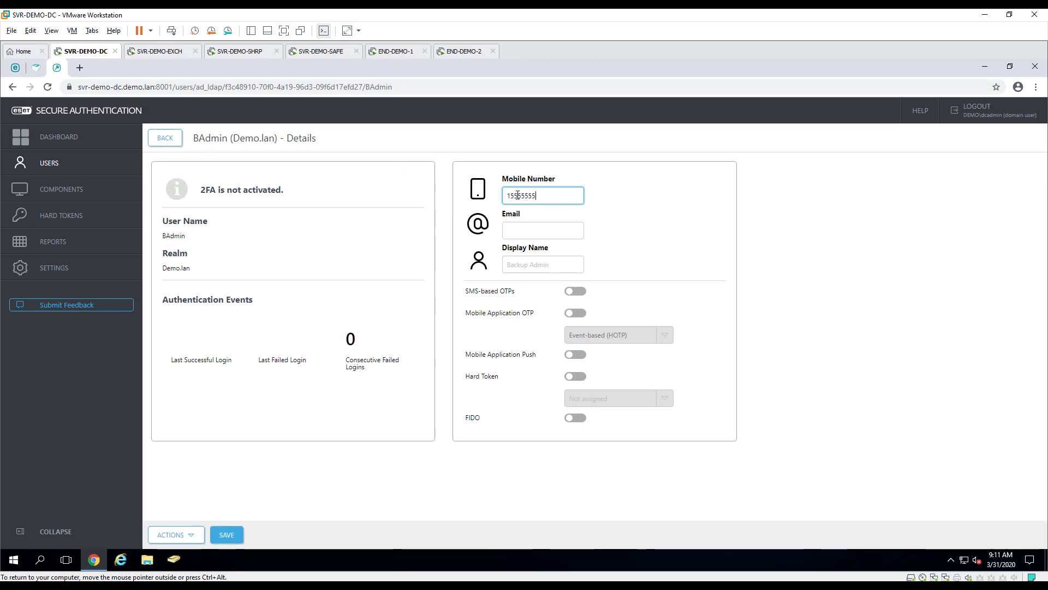
{"action": "type", "text": "55"}
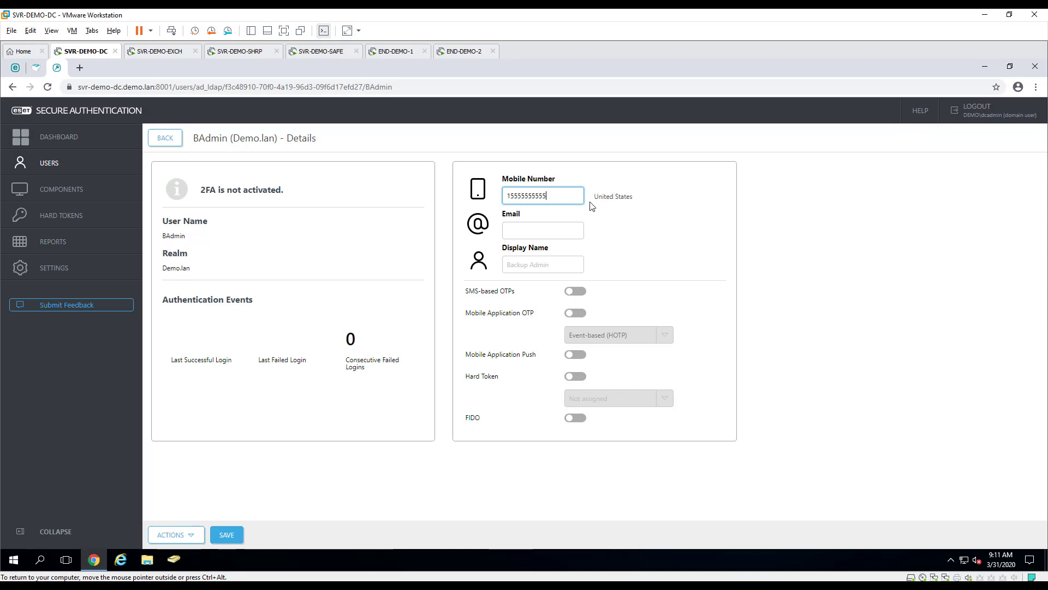
{"action": "left_click", "coordinate": [592, 207]}
{"action": "left_click", "coordinate": [570, 314]}
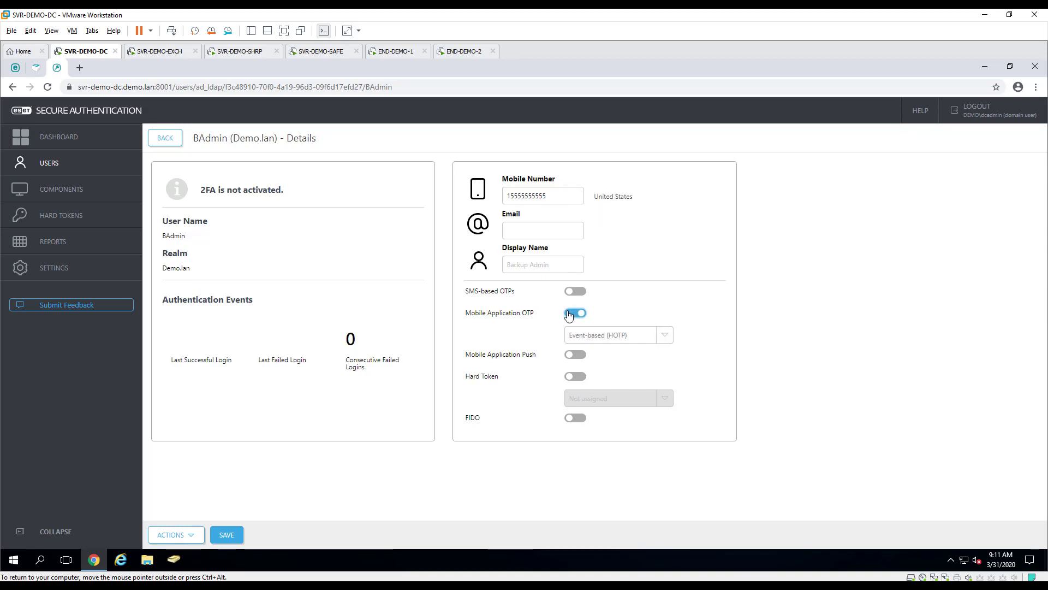
{"action": "left_click", "coordinate": [574, 355]}
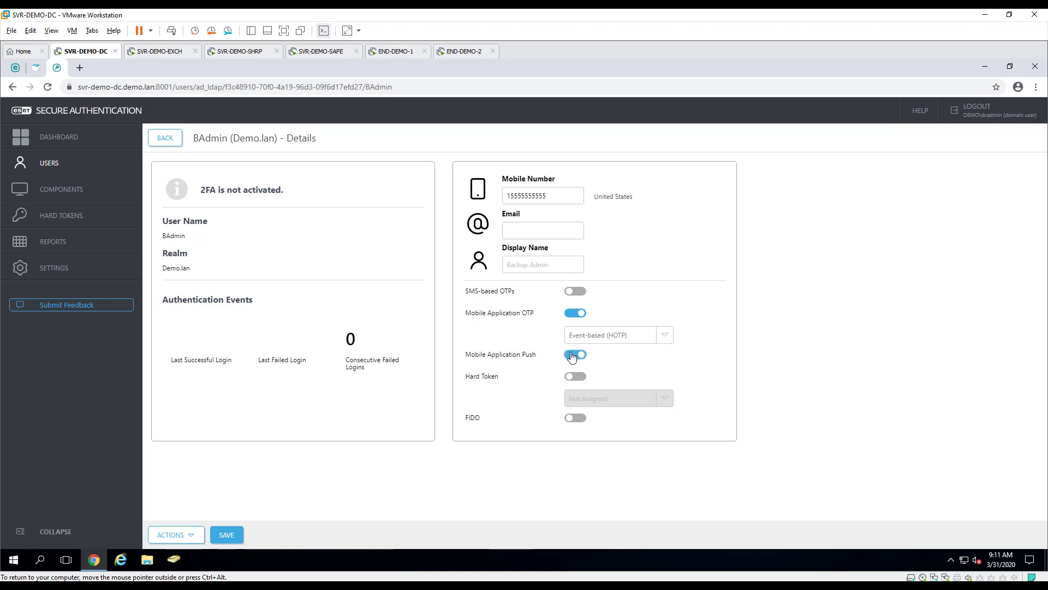
{"action": "left_click", "coordinate": [228, 536]}
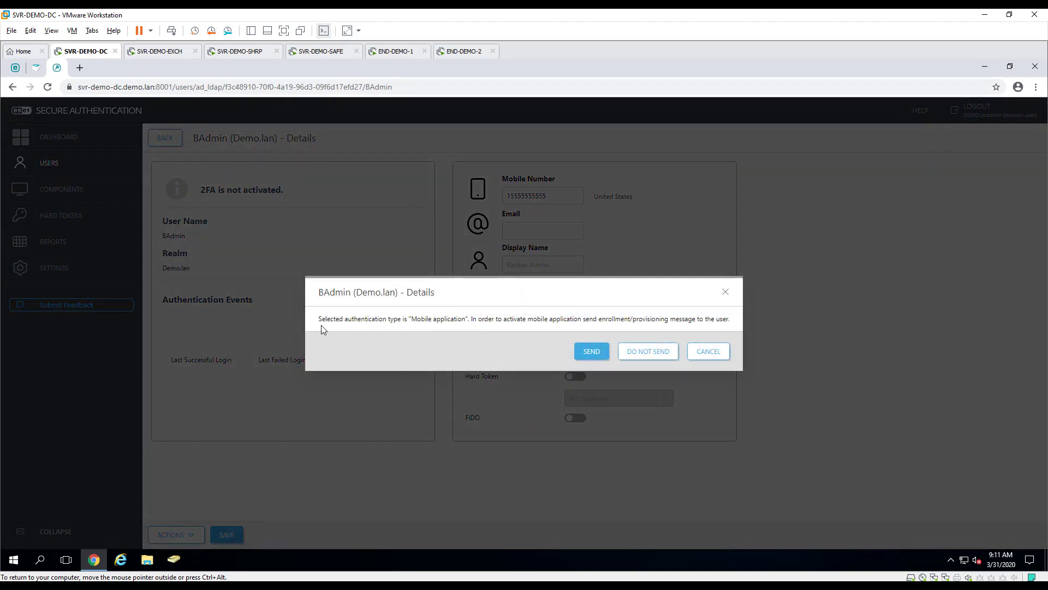
Send Backup Admin the enrollment link, view it as a QR code, and close
{"action": "left_click", "coordinate": [590, 352]}
{"action": "left_click_drag", "start_coordinate": [375, 317], "coordinate": [673, 319]}
{"action": "left_click", "coordinate": [645, 320]}
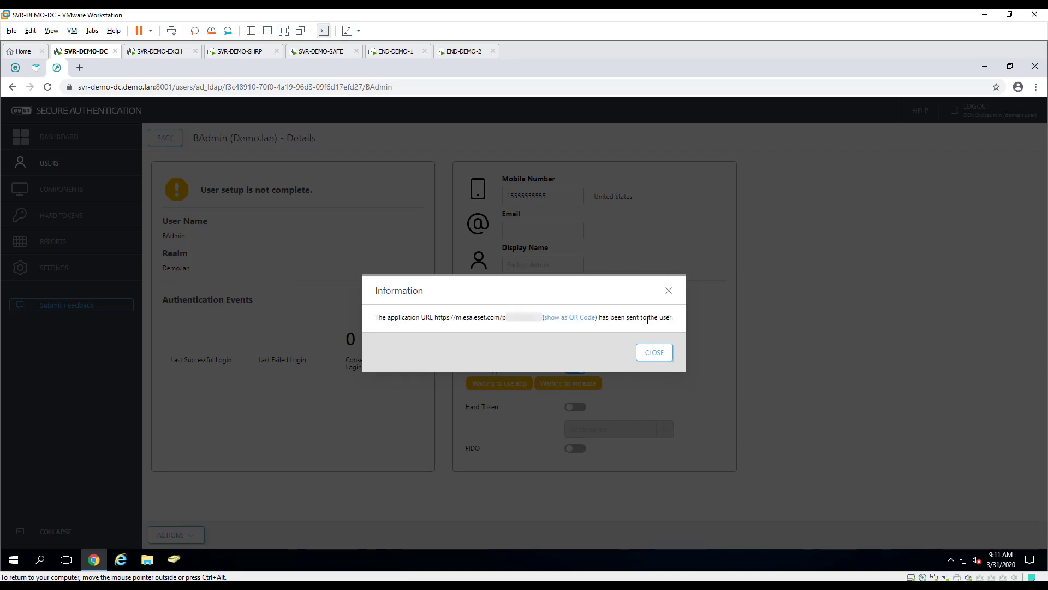
{"action": "left_click", "coordinate": [575, 318]}
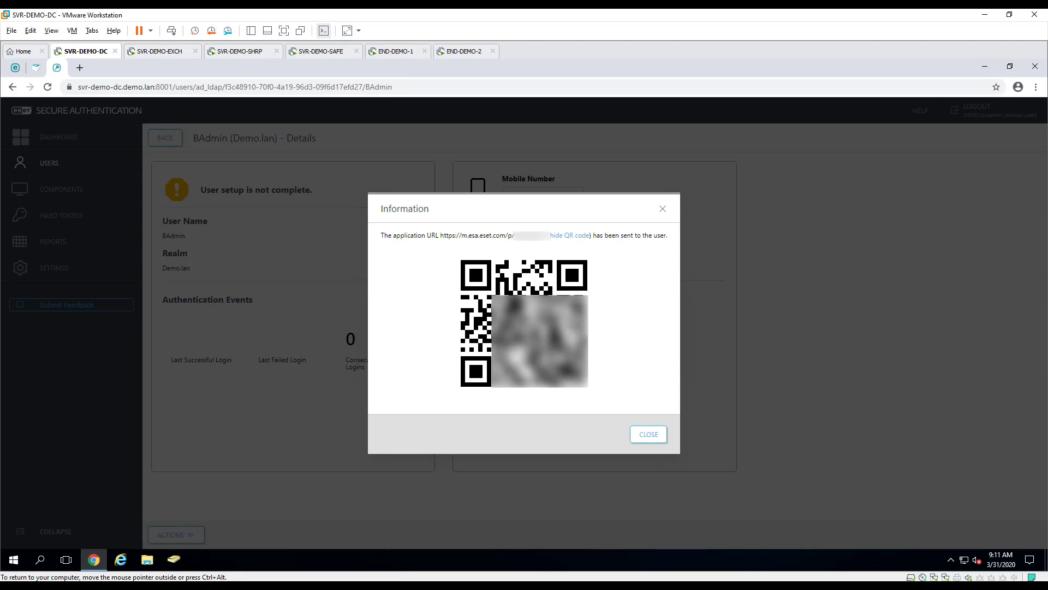
{"action": "left_click", "coordinate": [649, 435]}
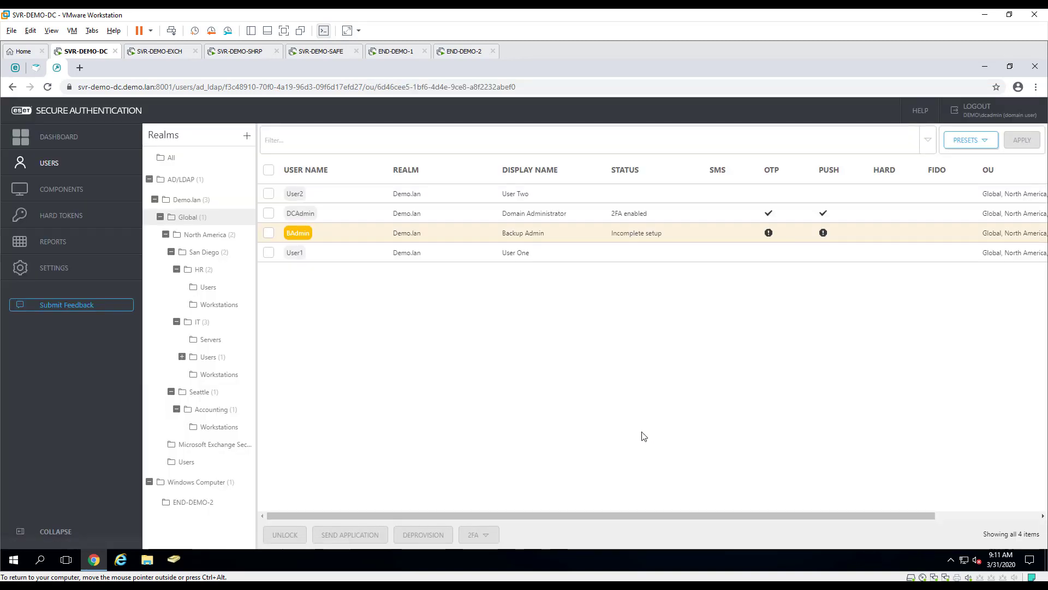
In Enrollment settings, default new users to Mobile Application Push, allow self-enrollment, and save
{"action": "left_click", "coordinate": [299, 213]}
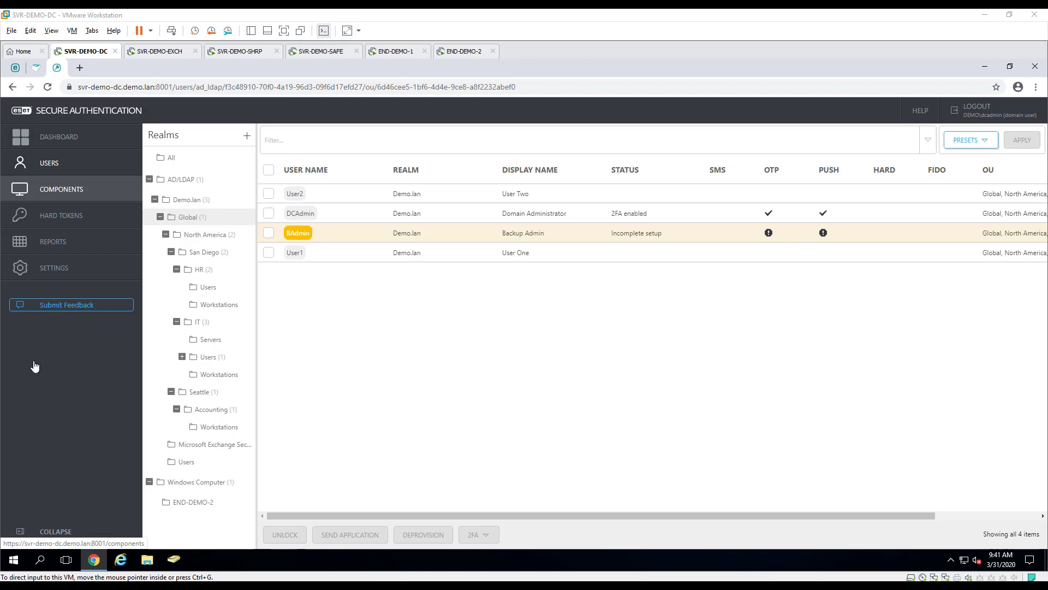
{"action": "left_click", "coordinate": [35, 275]}
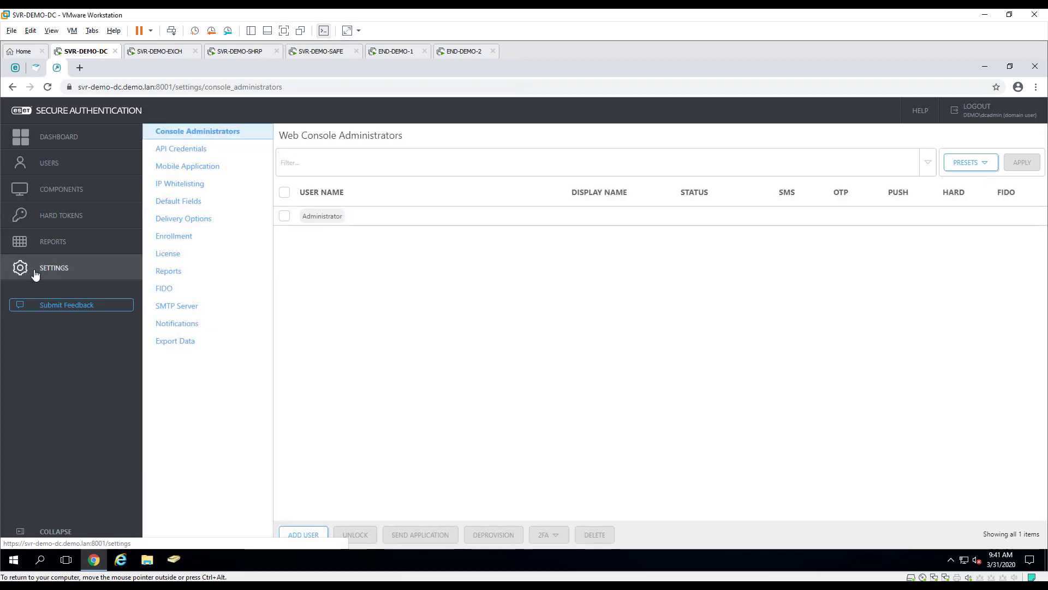
{"action": "left_click", "coordinate": [176, 238]}
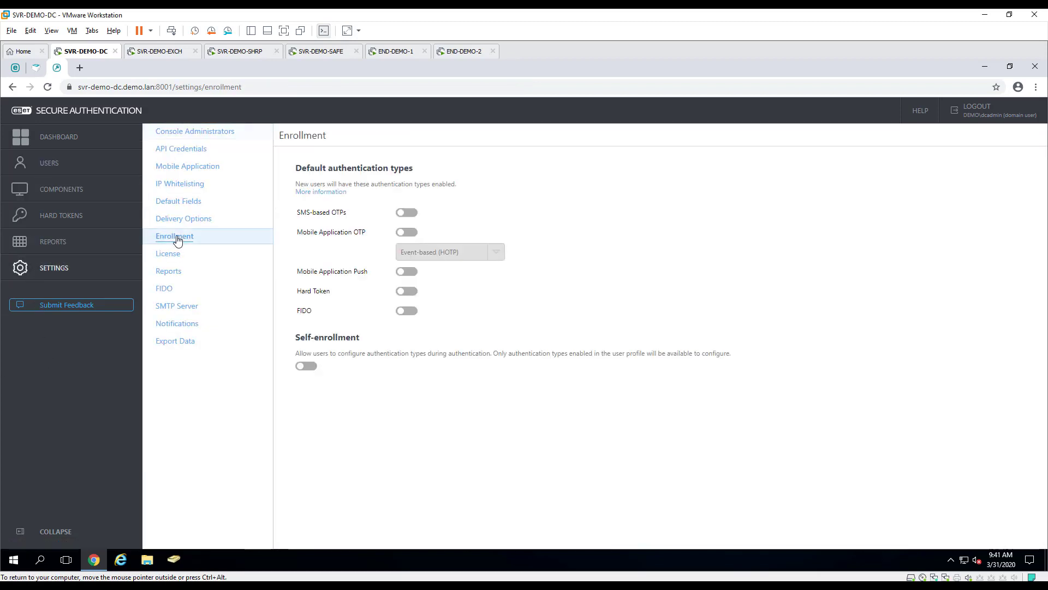
{"action": "left_click", "coordinate": [410, 272]}
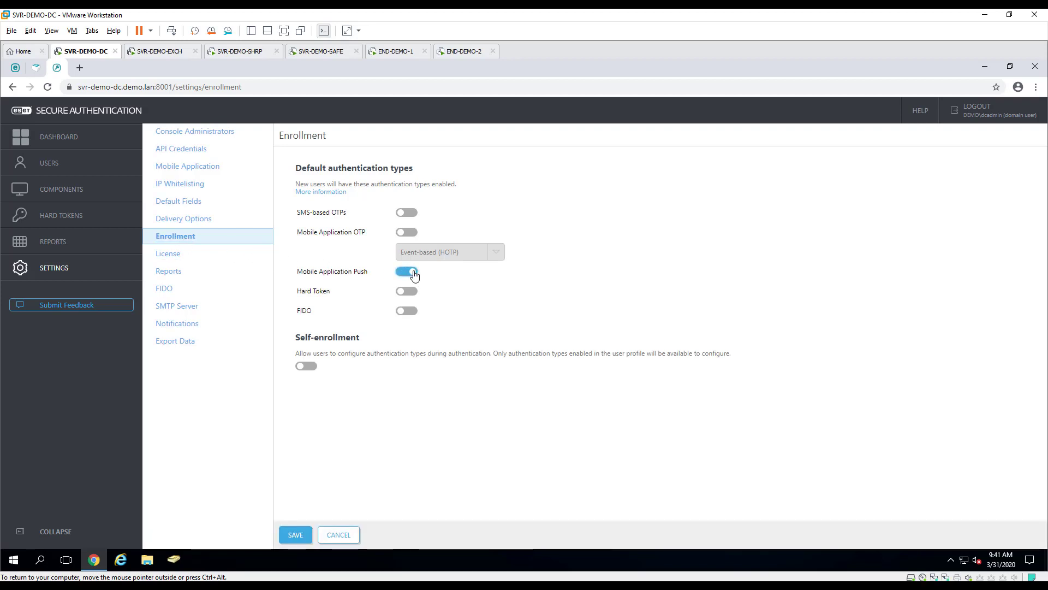
{"action": "left_click", "coordinate": [308, 366]}
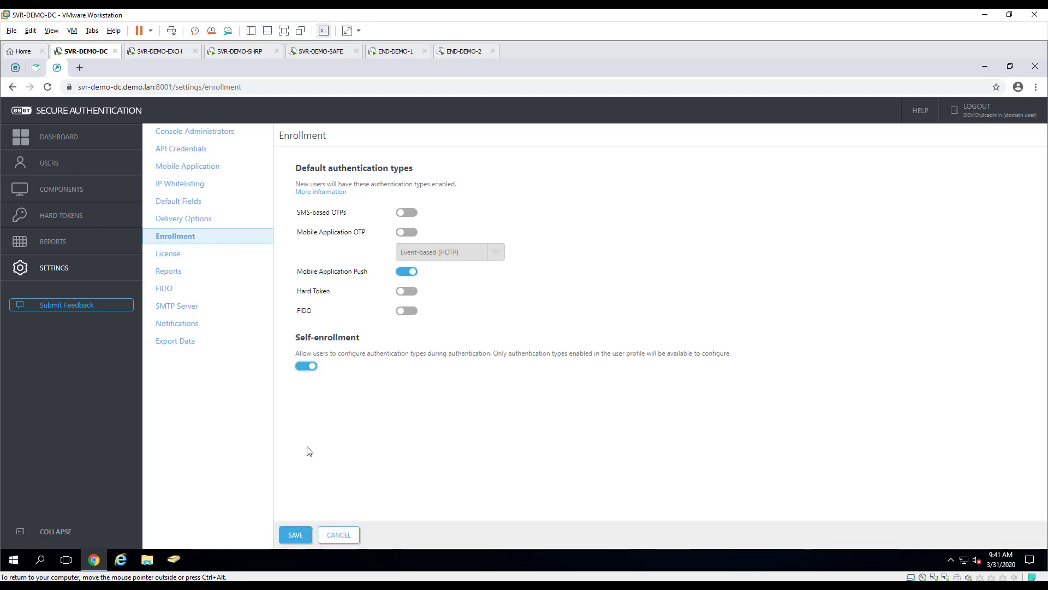
{"action": "left_click", "coordinate": [294, 537]}
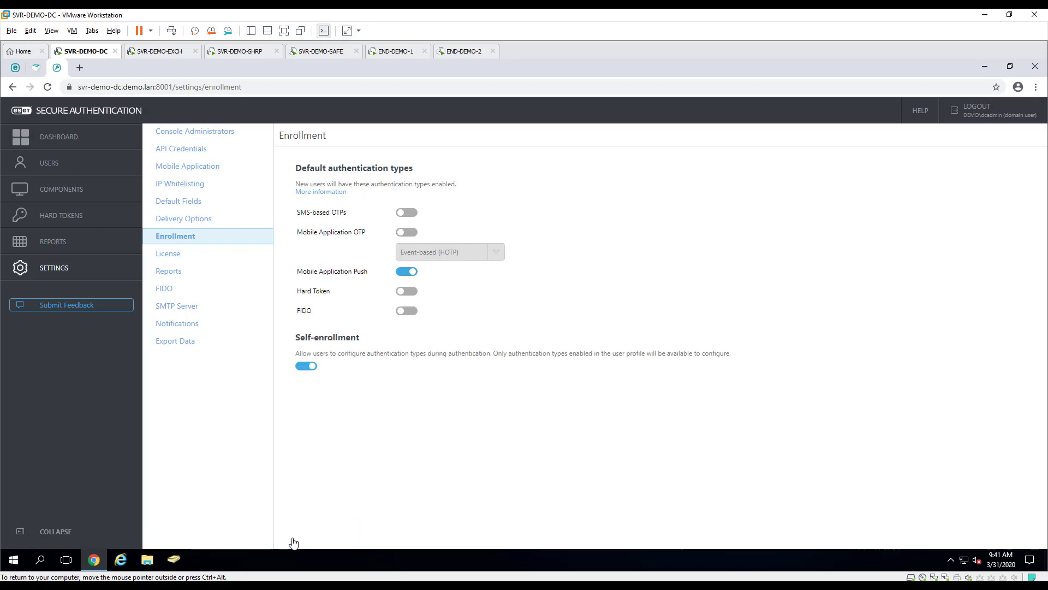
{"action": "left_click", "coordinate": [54, 165]}
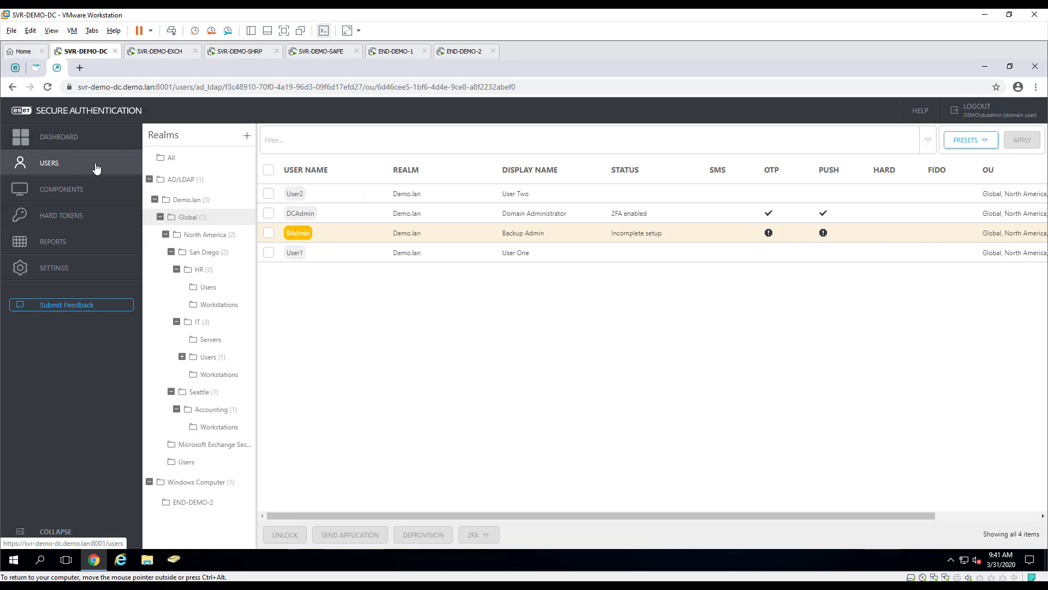
Enable Mobile Application Push for User Two and save, then bring up the END-DEMO-2 machine
{"action": "left_click", "coordinate": [294, 195]}
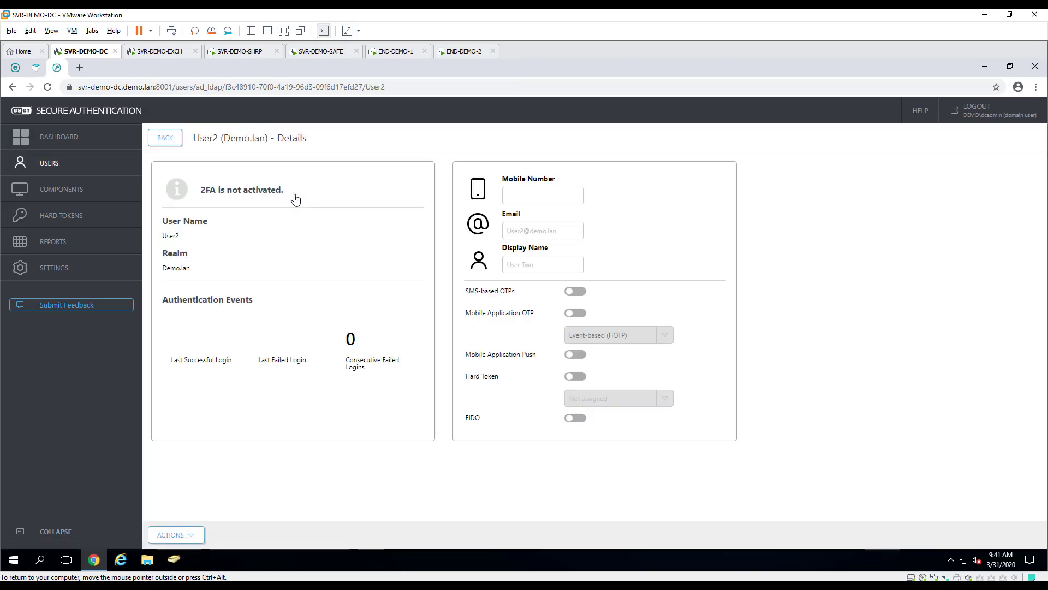
{"action": "left_click", "coordinate": [575, 355]}
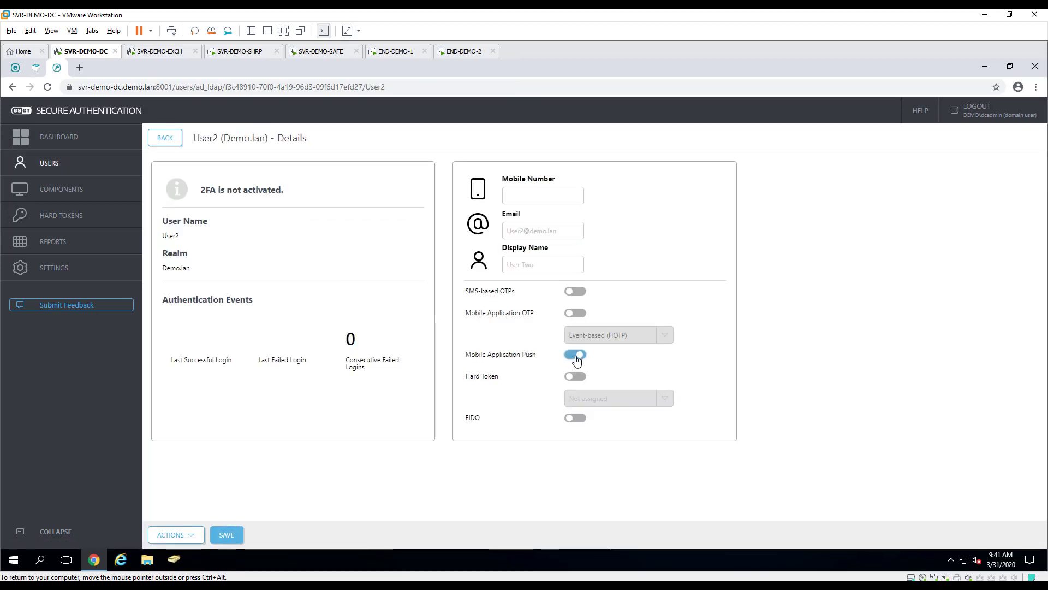
{"action": "left_click", "coordinate": [229, 536]}
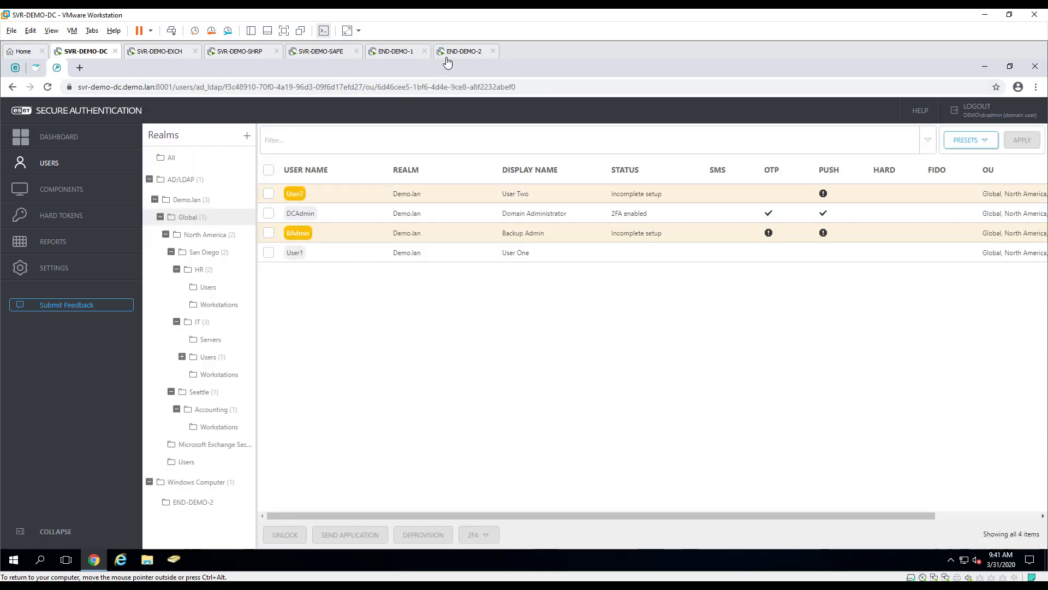
{"action": "left_click", "coordinate": [463, 52]}
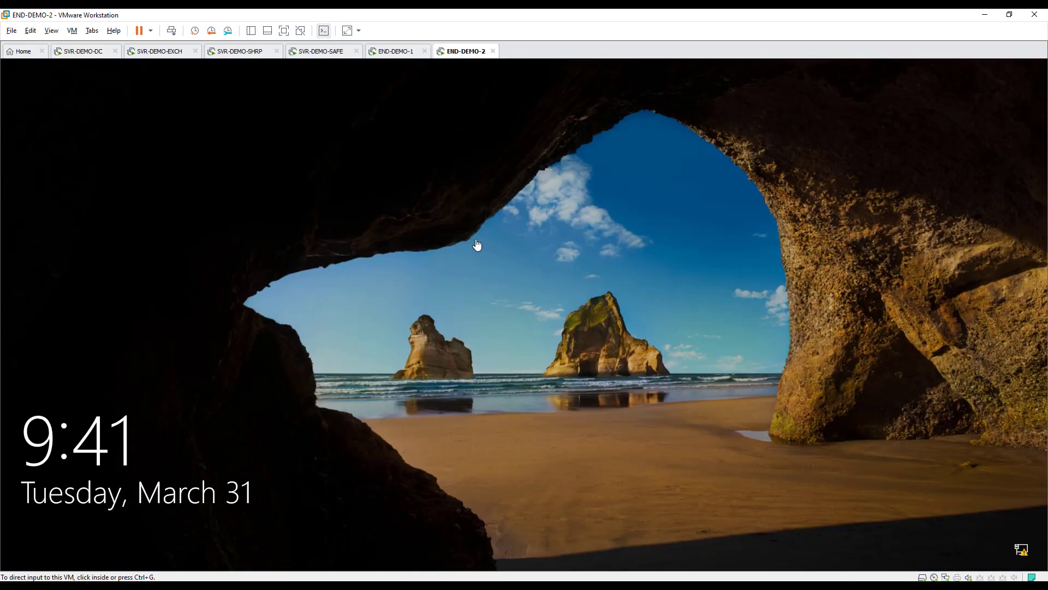
Sign in to END-DEMO-2 as User Two and start ESET's app activation setup
{"action": "left_click", "coordinate": [476, 257]}
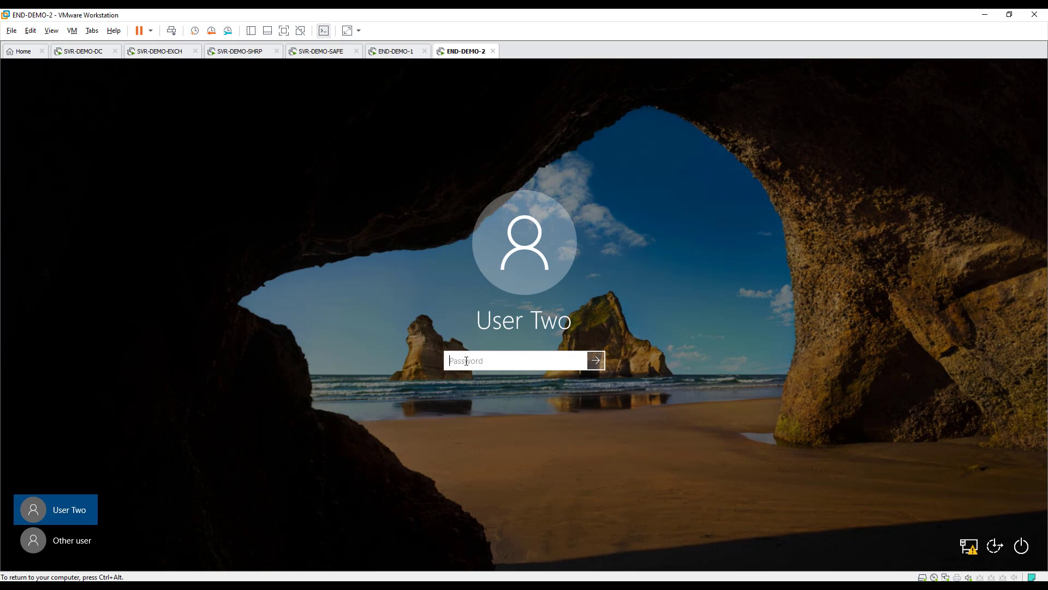
{"action": "type", "text": "•••••••••"}
{"action": "key", "text": "Return"}
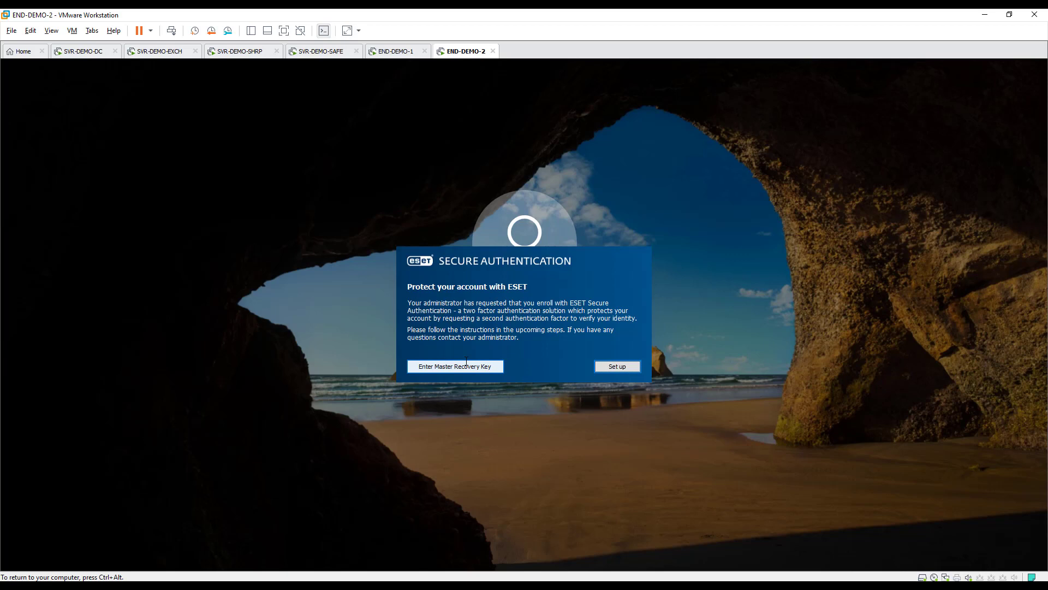
{"action": "left_click", "coordinate": [613, 369]}
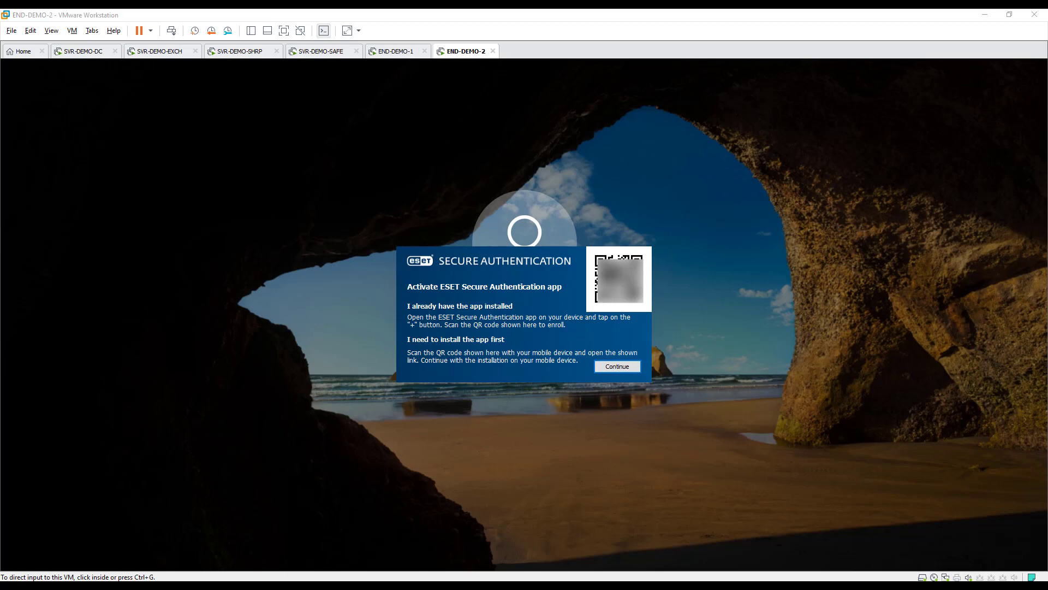
Continue past the QR activation, approve the push, and finish User Two's enrollment
{"action": "left_click", "coordinate": [517, 326]}
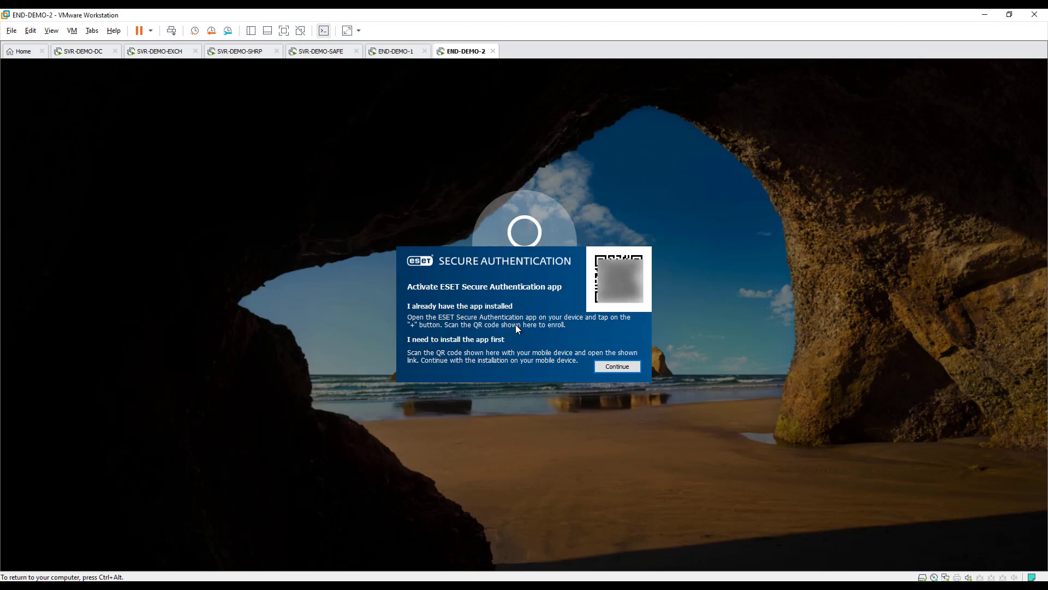
{"action": "left_click", "coordinate": [605, 367]}
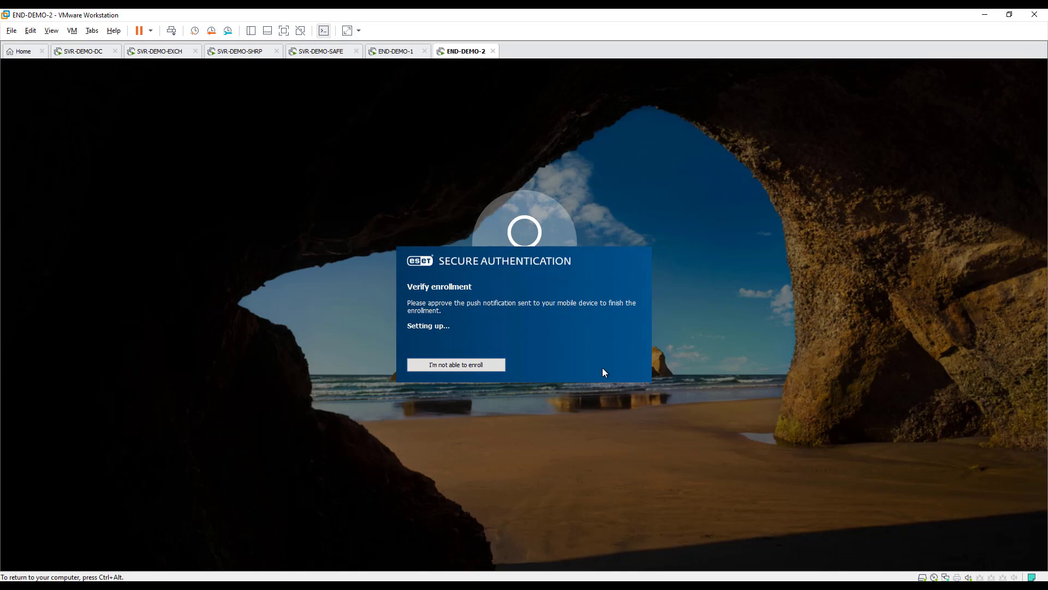
{"action": "key", "text": "ctrl+alt"}
{"action": "left_click", "coordinate": [476, 276]}
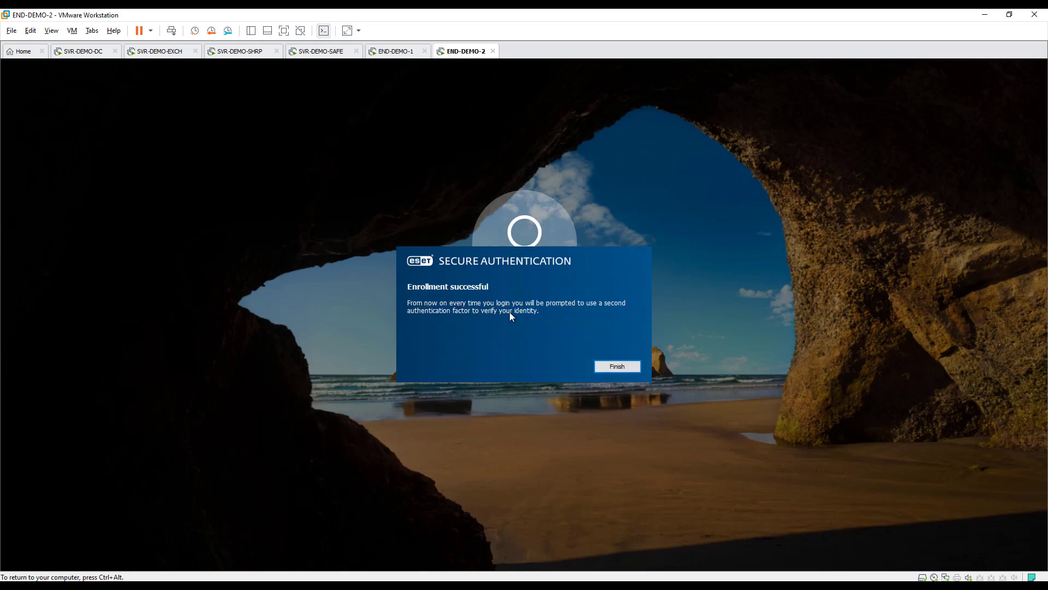
{"action": "left_click", "coordinate": [603, 367]}
Sign User Two in to END-DEMO-2 with their password, then return input to the host
{"action": "left_click", "coordinate": [604, 370]}
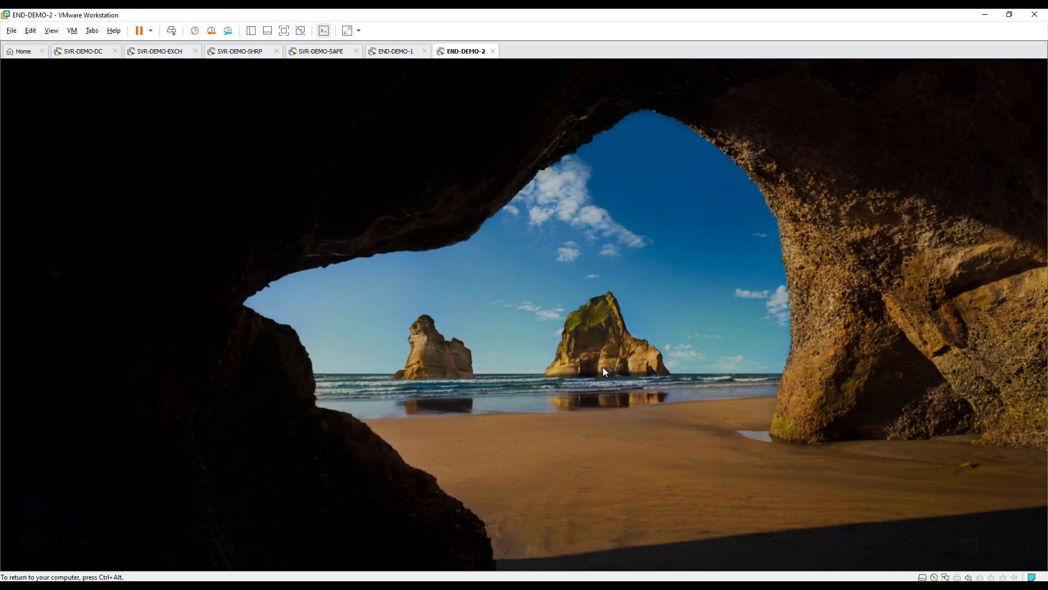
{"action": "type", "text": "Password1"}
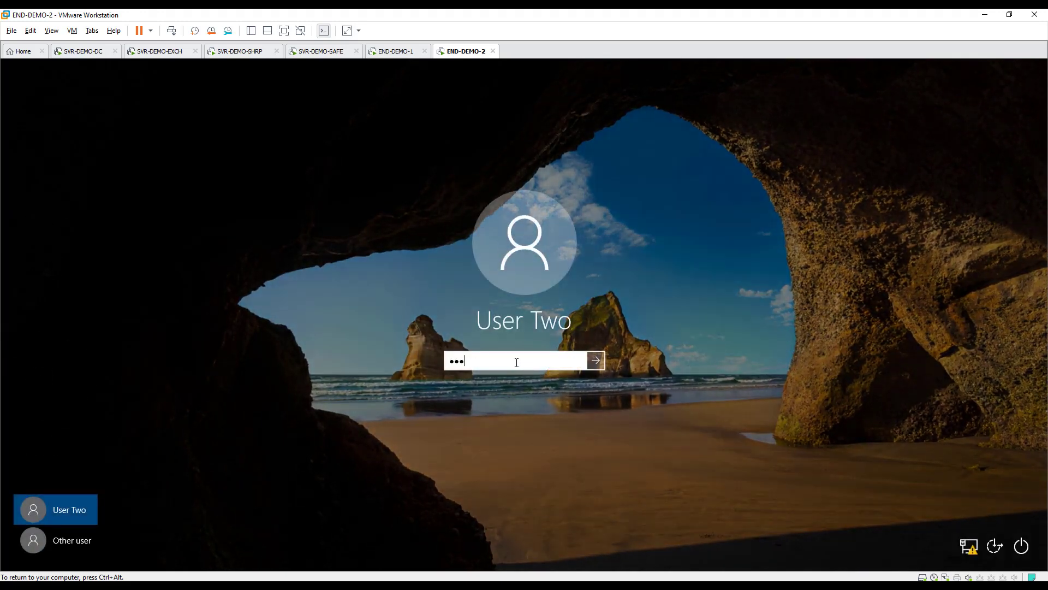
{"action": "key", "text": "Return"}
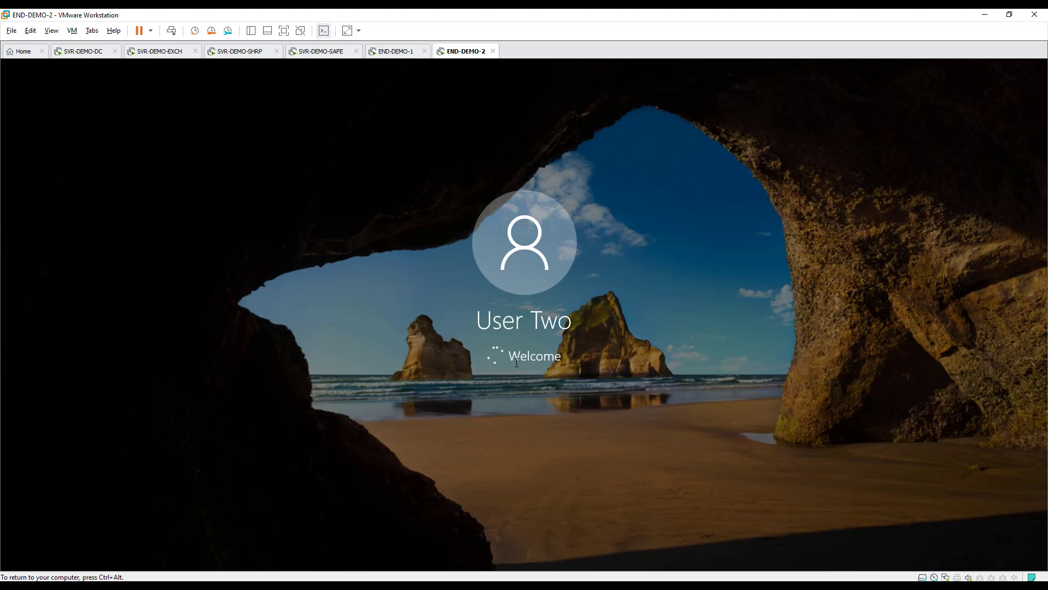
{"action": "key", "text": "ctrl+alt"}
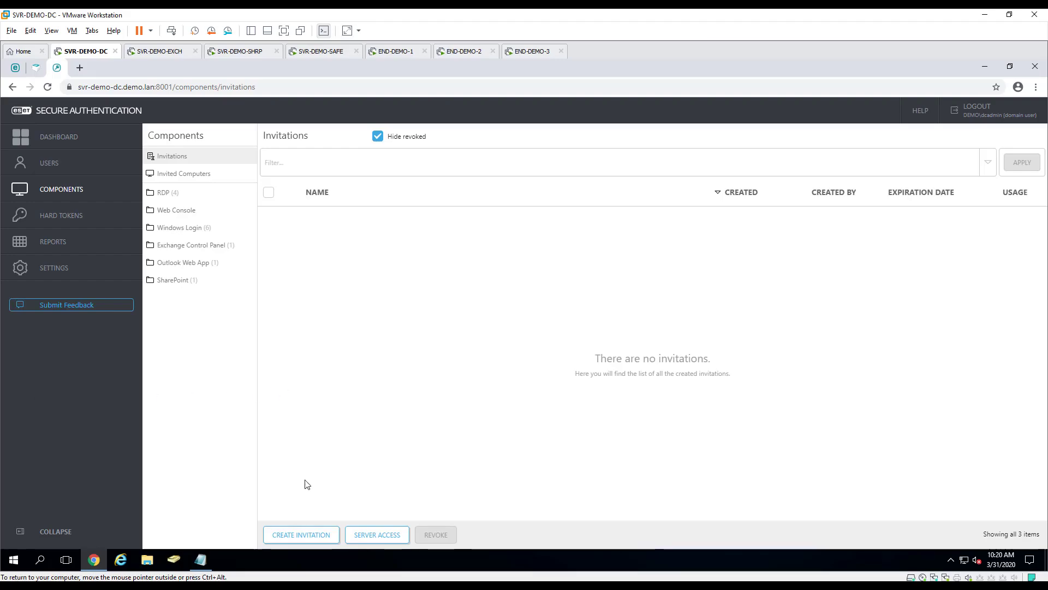
Create an 'External access' invitation valid 60 minutes for 5 uses and copy its data
{"action": "left_click", "coordinate": [308, 536]}
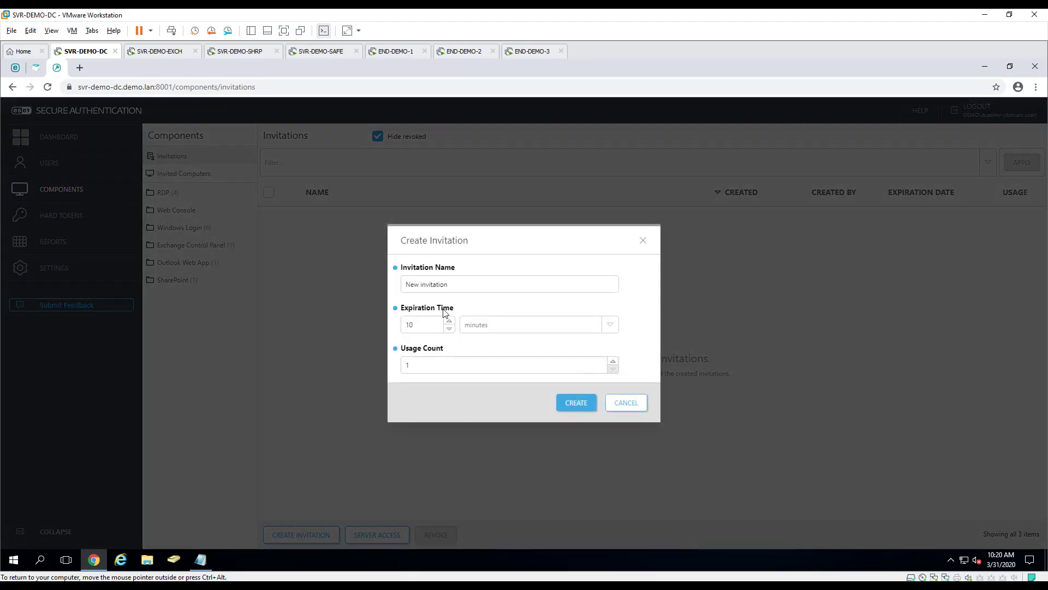
{"action": "type", "text": "Exter"}
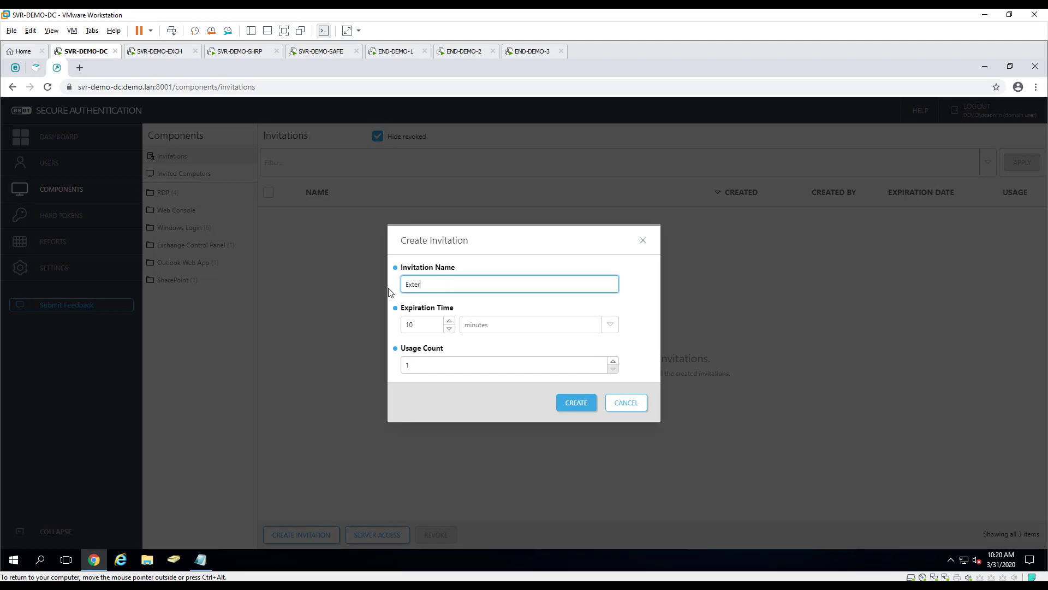
{"action": "type", "text": "nal access"}
{"action": "key", "text": "Tab"}
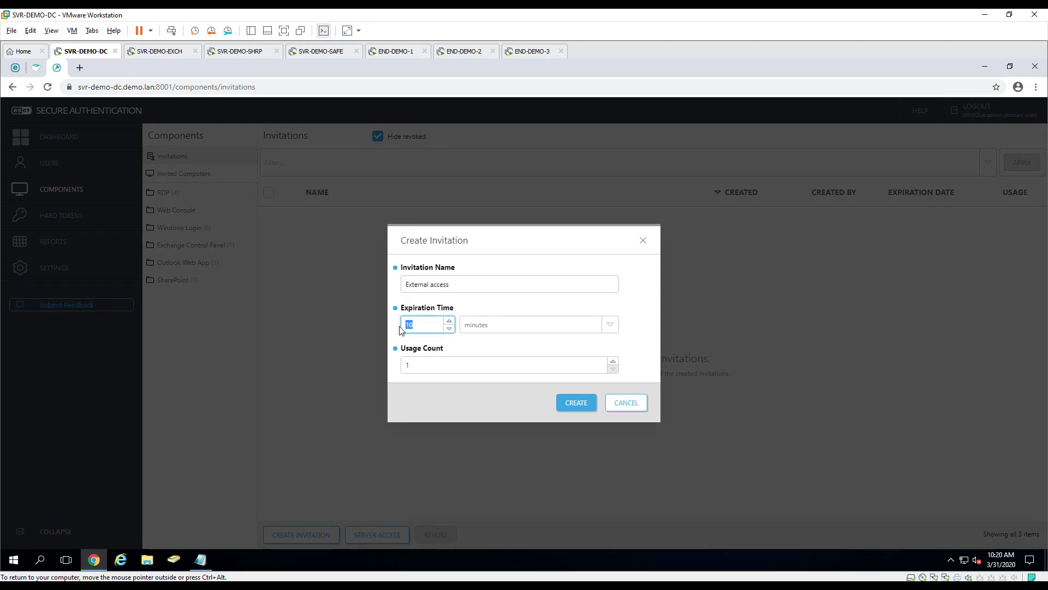
{"action": "type", "text": "60"}
{"action": "key", "text": "Tab"}
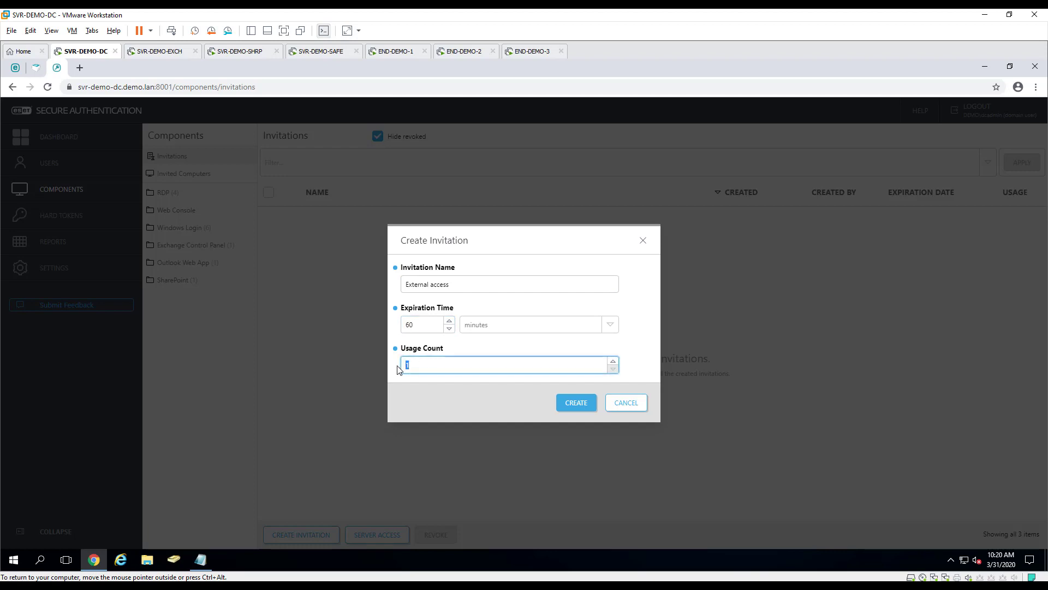
{"action": "type", "text": "5"}
{"action": "left_click", "coordinate": [574, 409]}
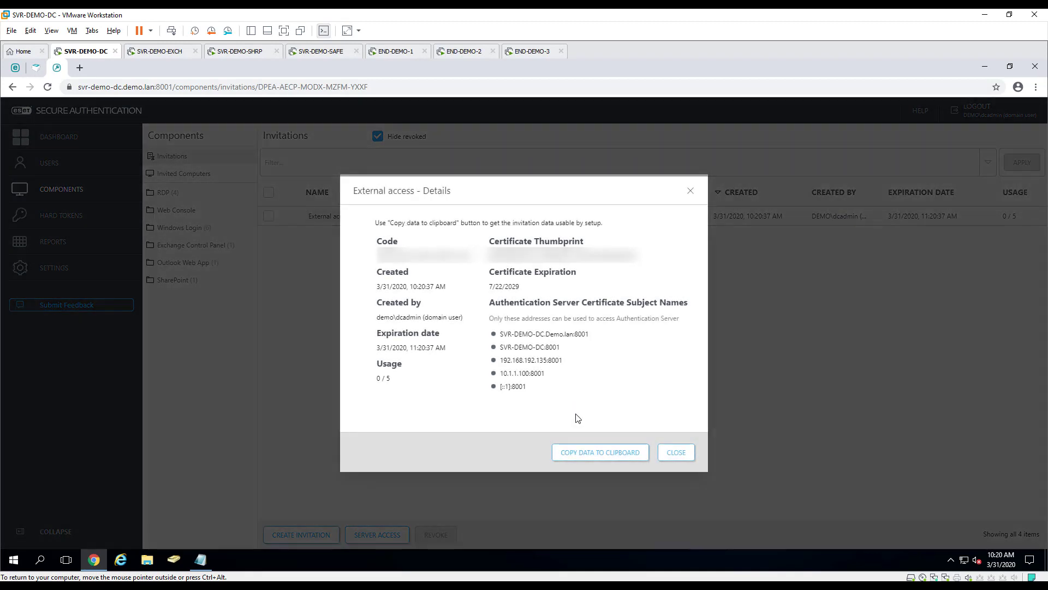
{"action": "left_click", "coordinate": [590, 457]}
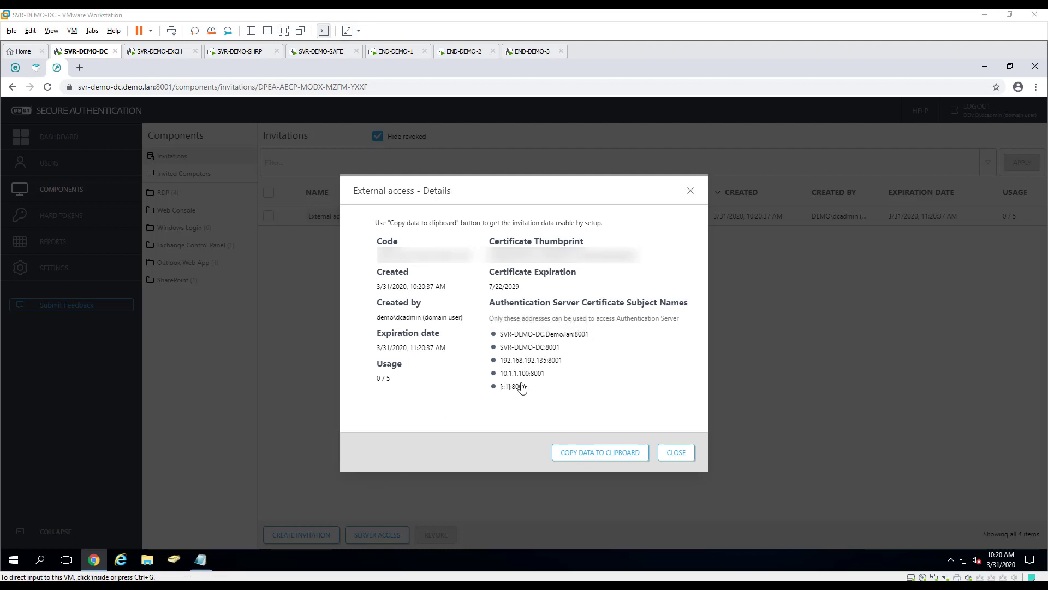
{"action": "left_click", "coordinate": [542, 55]}
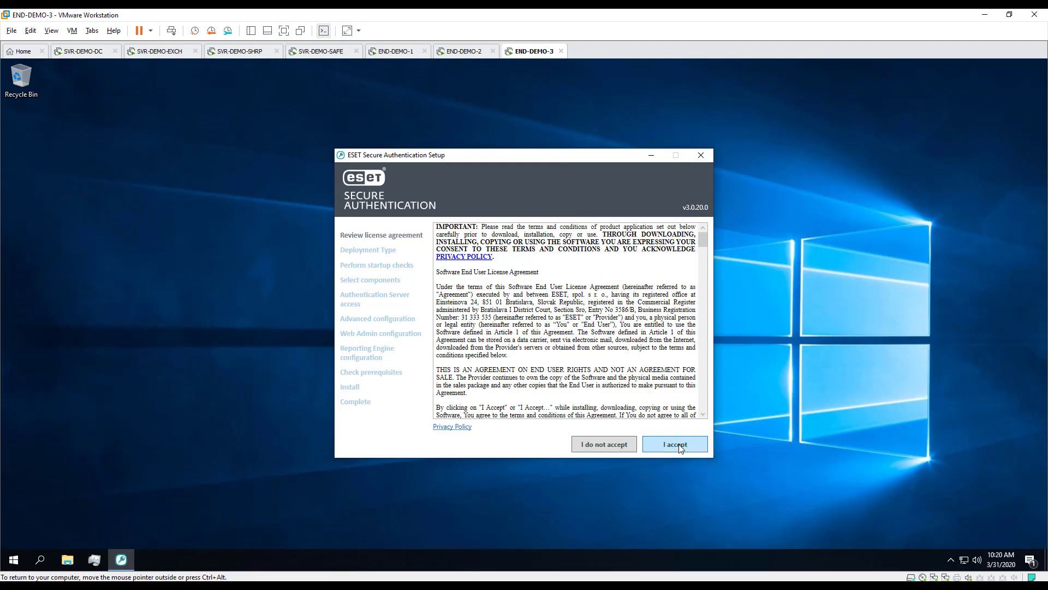
Accept the license, keep Standalone deployment, pass startup checks, and select Windows Login
{"action": "left_click", "coordinate": [679, 446]}
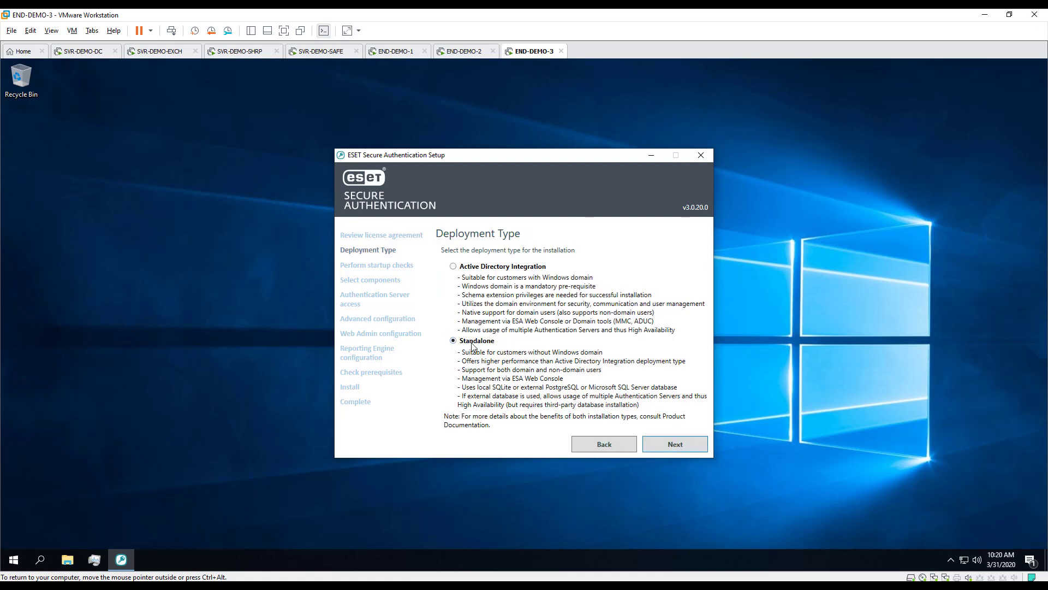
{"action": "left_click", "coordinate": [677, 445]}
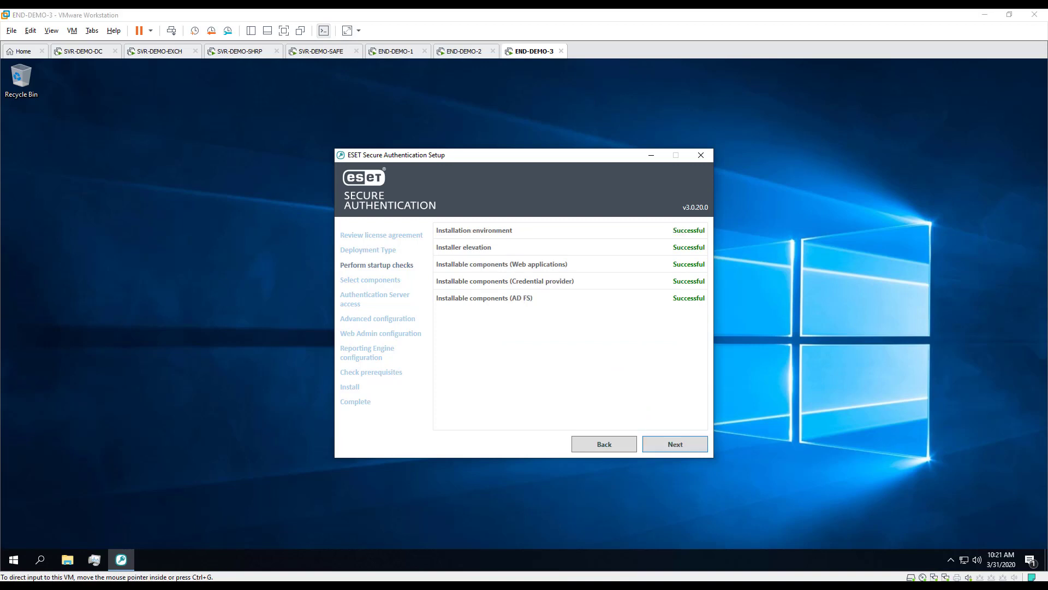
{"action": "left_click", "coordinate": [689, 445]}
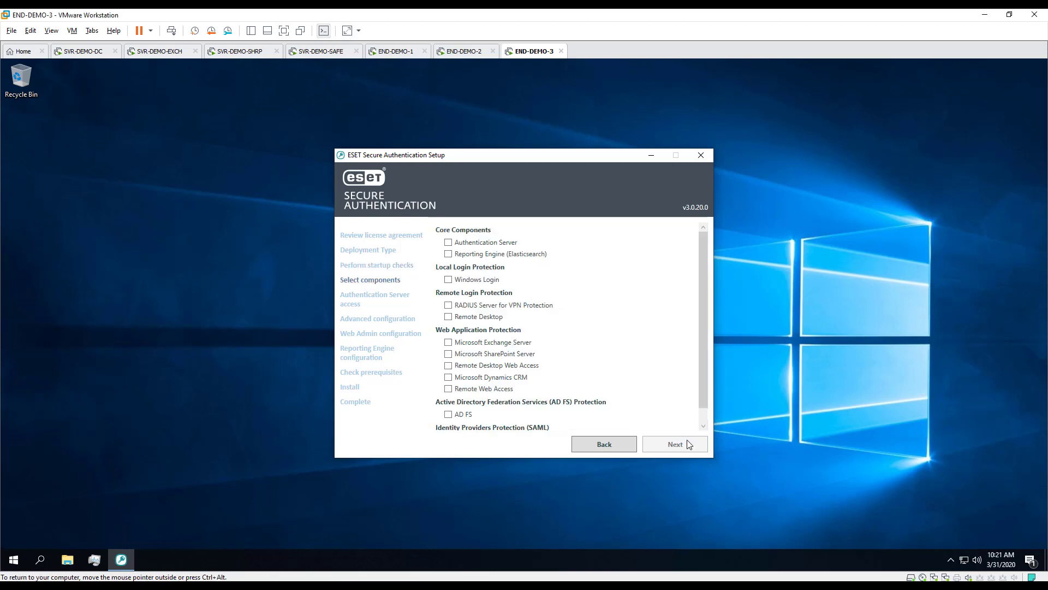
{"action": "left_click", "coordinate": [463, 283]}
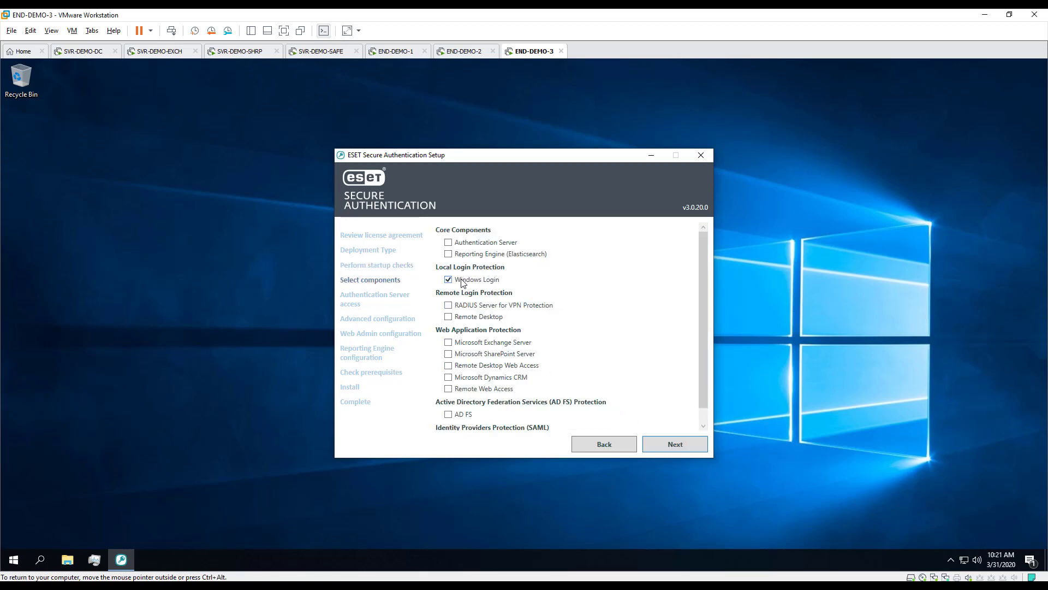
Paste the copied invitation data into the Authentication Server access field and add the server certificate to the machine store
{"action": "left_click", "coordinate": [672, 449]}
{"action": "left_click_drag", "start_coordinate": [517, 322], "coordinate": [420, 271]}
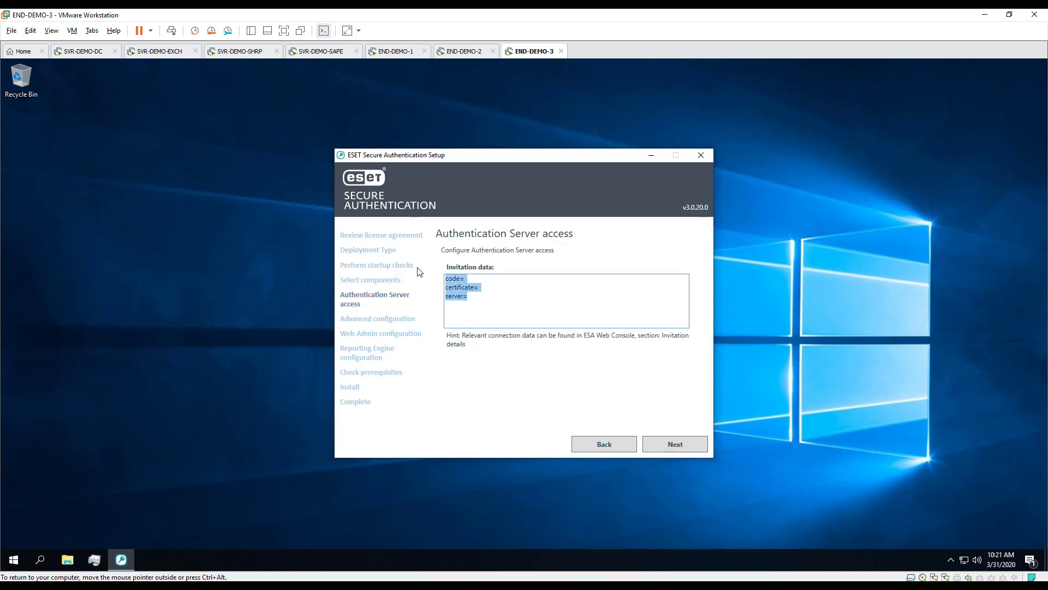
{"action": "key", "text": "ctrl+v"}
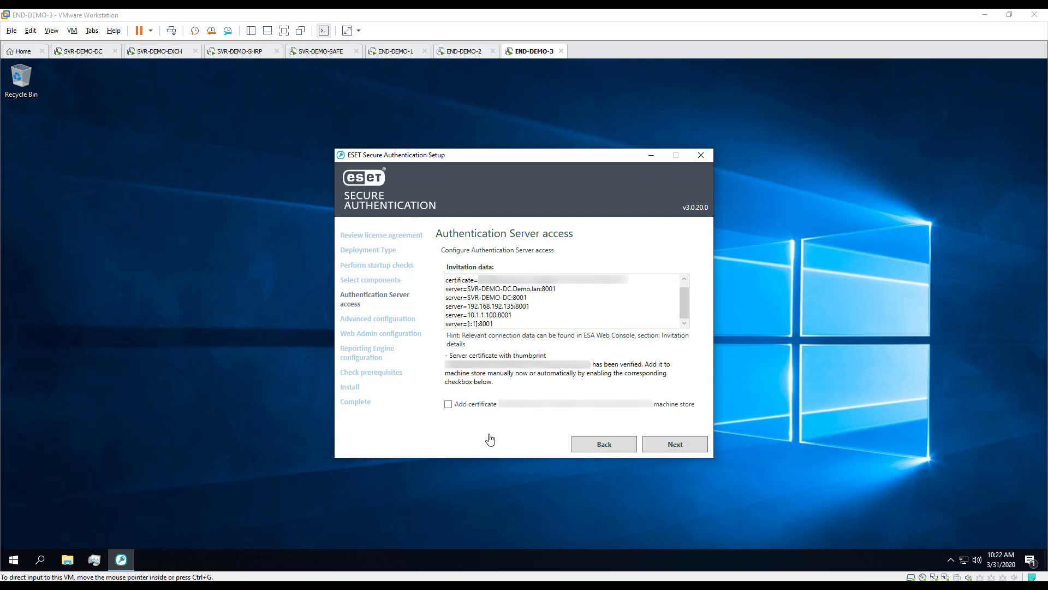
{"action": "left_click", "coordinate": [448, 407]}
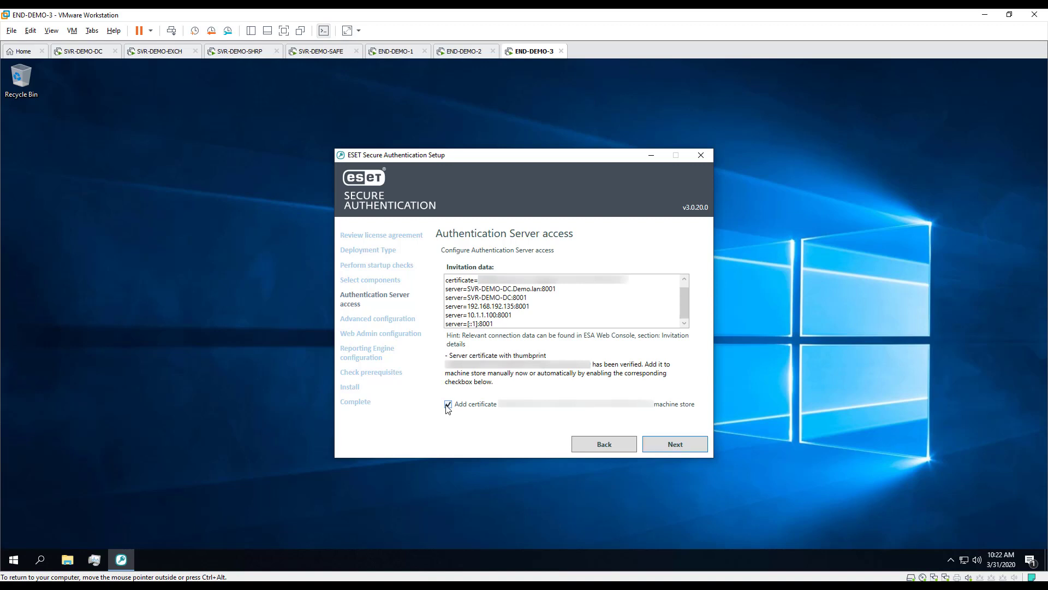
Pass the prerequisites check and run the installation on END-DEMO-3
{"action": "left_click", "coordinate": [671, 445]}
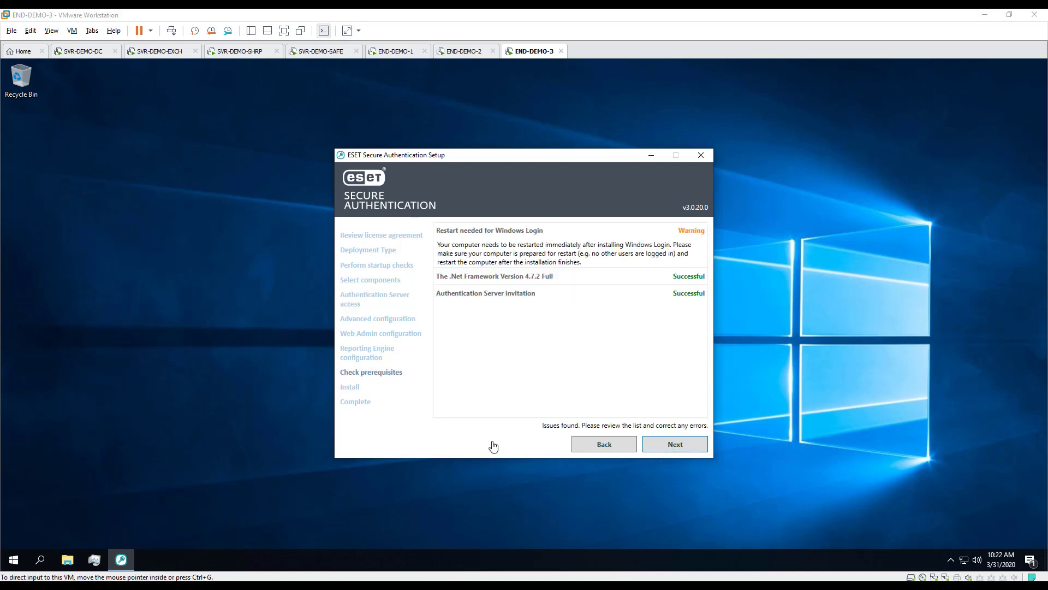
{"action": "left_click", "coordinate": [671, 447]}
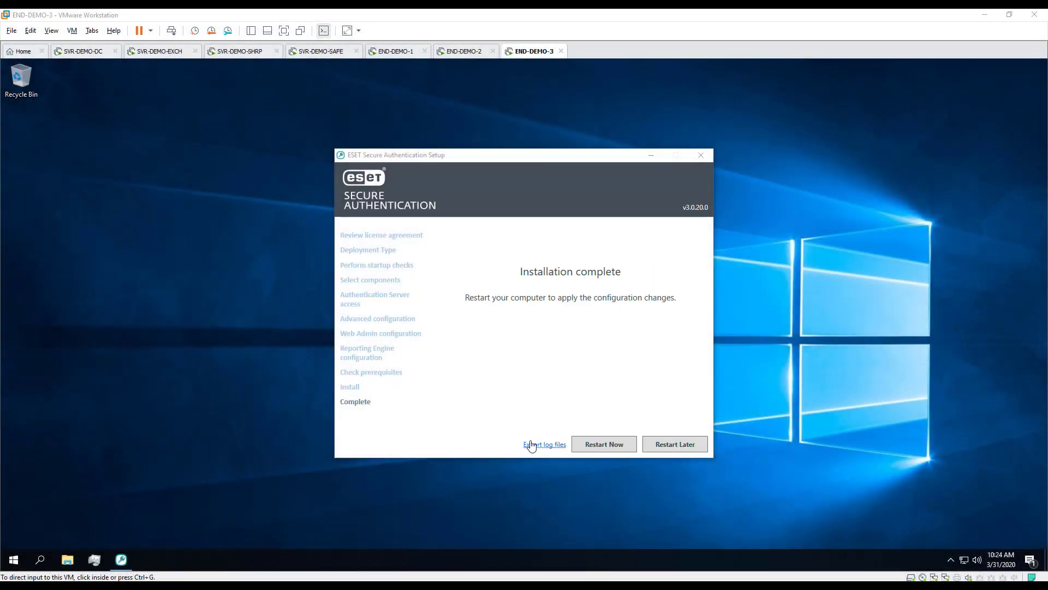
{"action": "left_click", "coordinate": [593, 429]}
{"action": "left_click", "coordinate": [585, 444]}
Restart END-DEMO-3, close the invitation details, and find END-DEMO-3 in the Windows Login list
{"action": "left_click", "coordinate": [585, 444]}
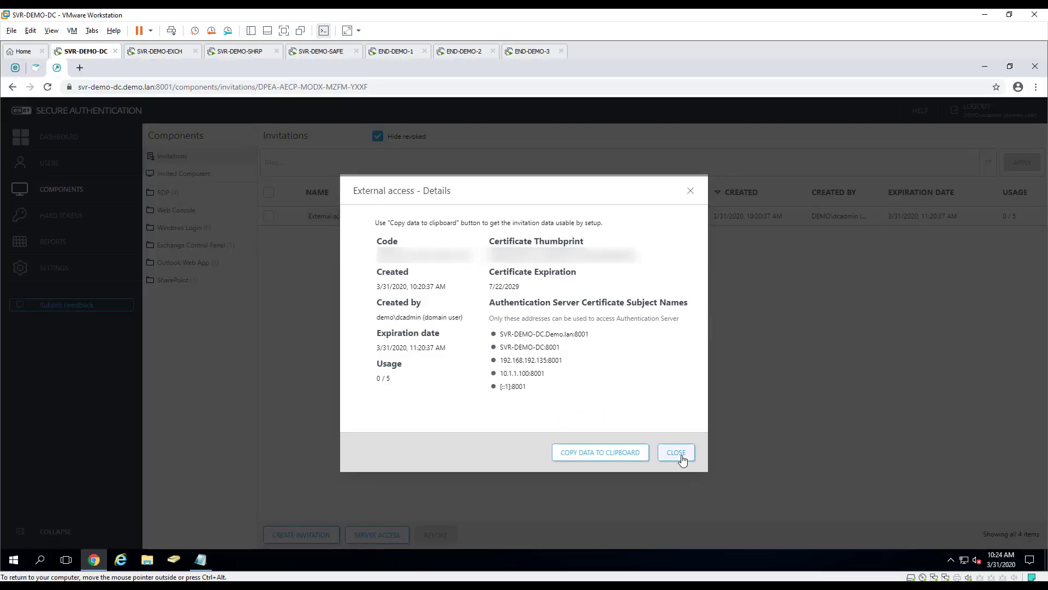
{"action": "left_click", "coordinate": [681, 456]}
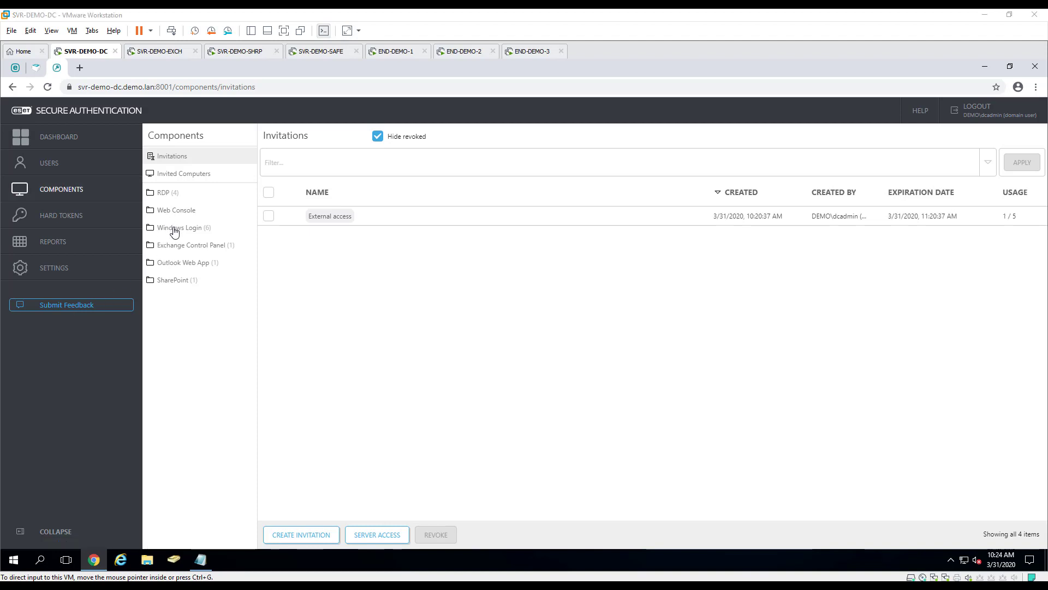
{"action": "left_click", "coordinate": [174, 229]}
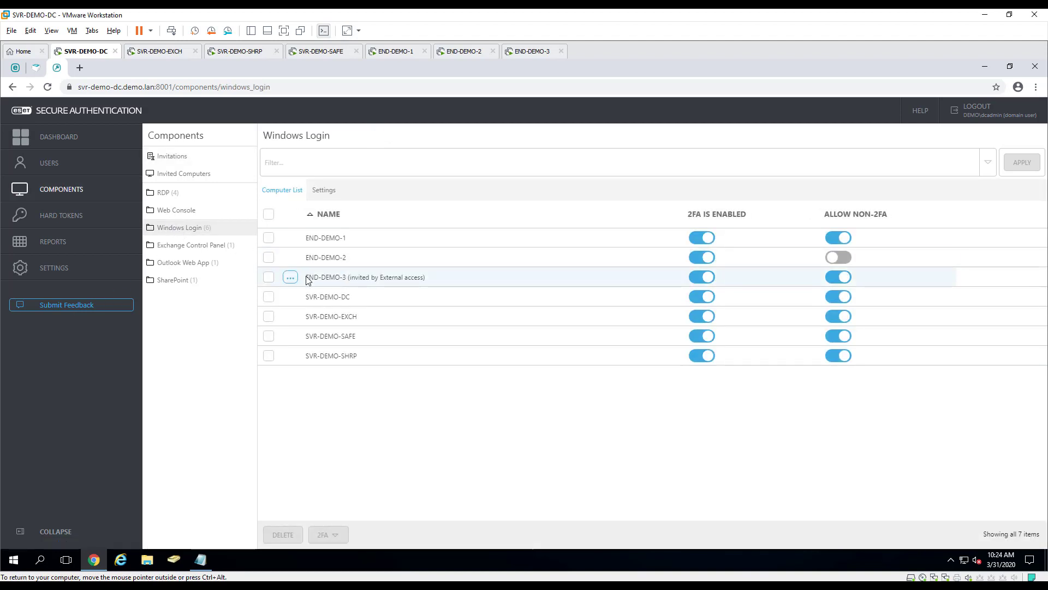
{"action": "left_click_drag", "start_coordinate": [308, 280], "coordinate": [517, 283]}
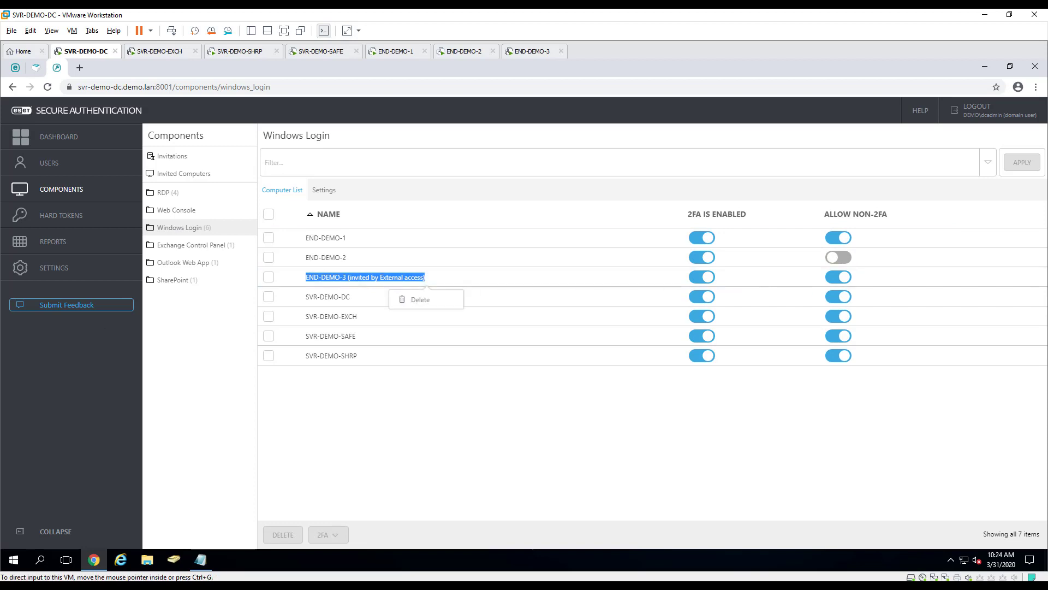
Sign in on END-DEMO-3 as Domain Administrator with the account password
{"action": "left_click", "coordinate": [532, 51]}
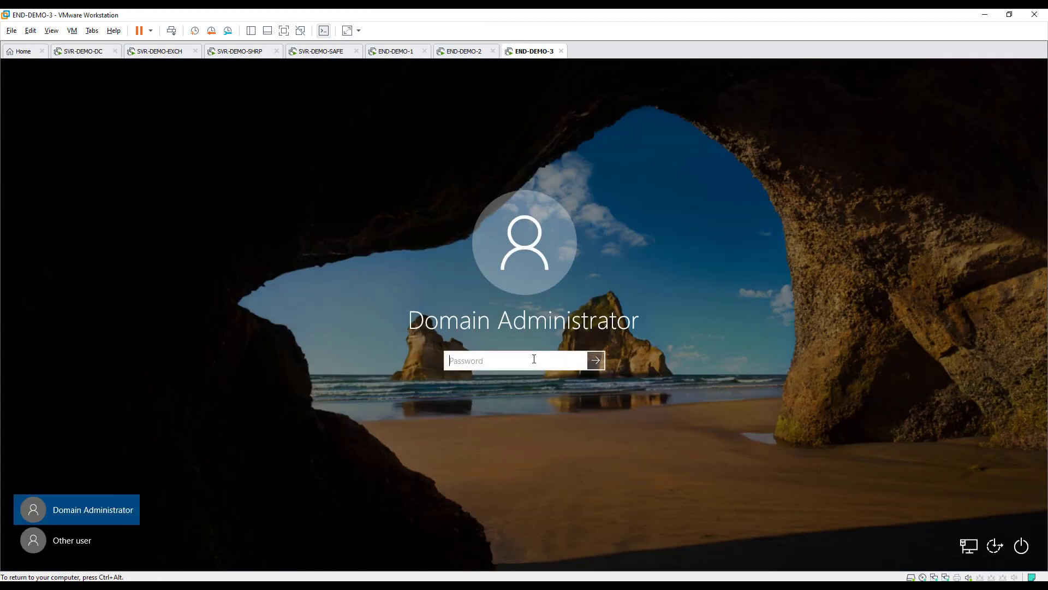
{"action": "type", "text": "Password1"}
{"action": "key", "text": "Return"}
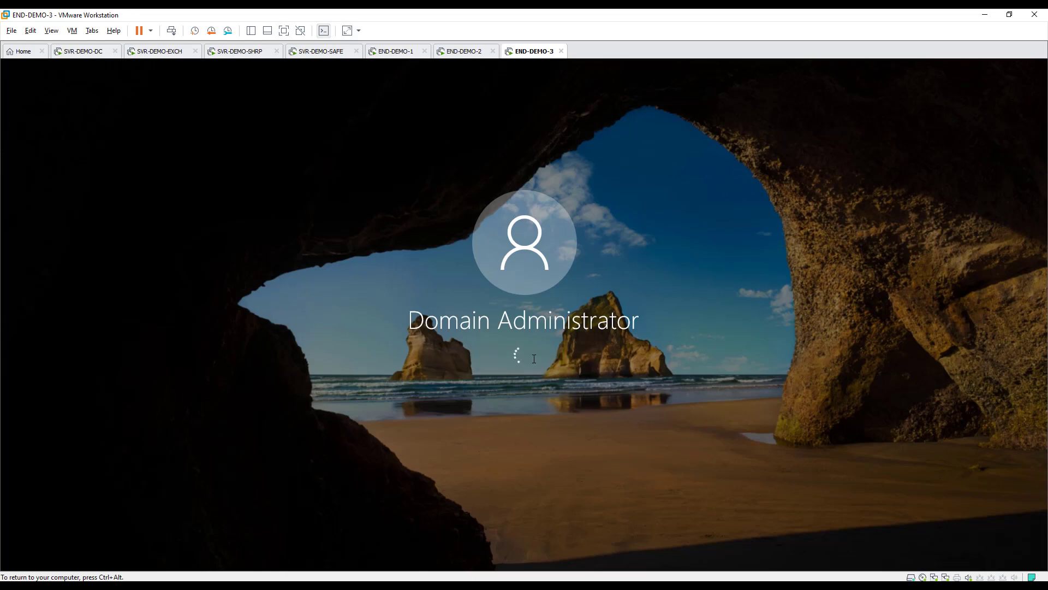